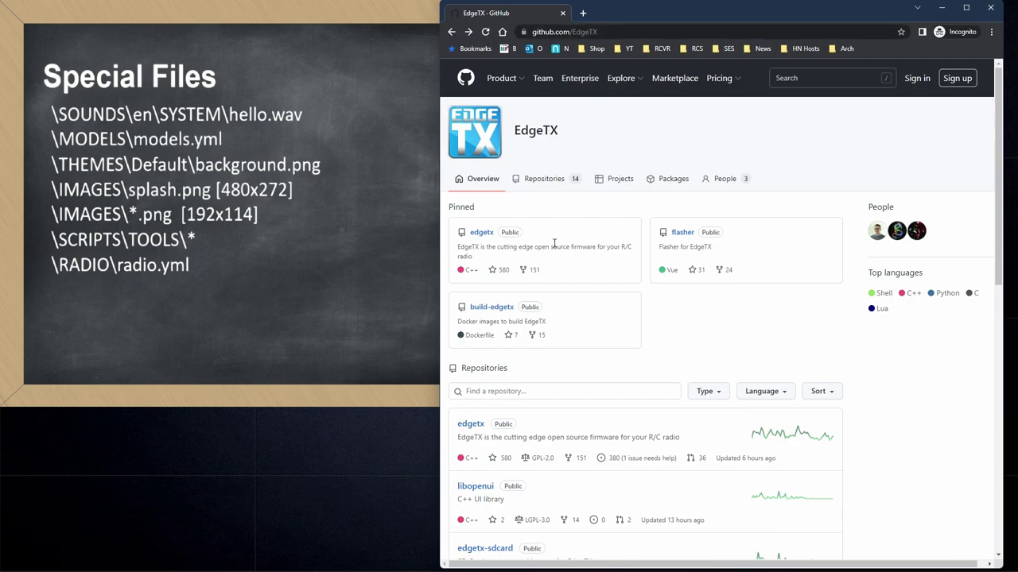
Open the 2.5.4 Latest release of the edgetx-sdcard-sounds repository.
{"action": "scroll", "coordinate": [554, 244], "scroll_direction": "down", "scroll_amount": 3}
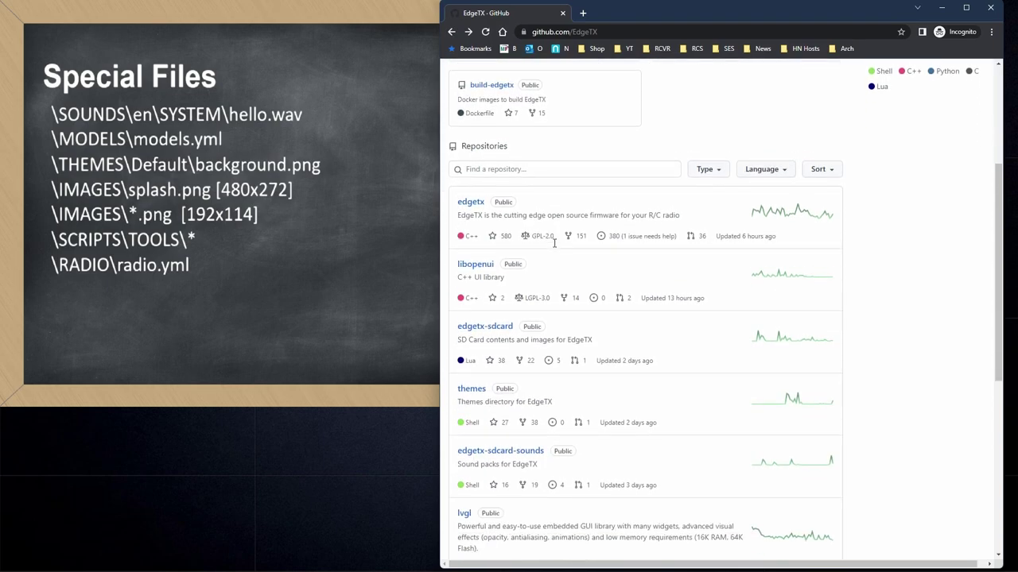
{"action": "scroll", "coordinate": [540, 267], "scroll_direction": "down", "scroll_amount": 2}
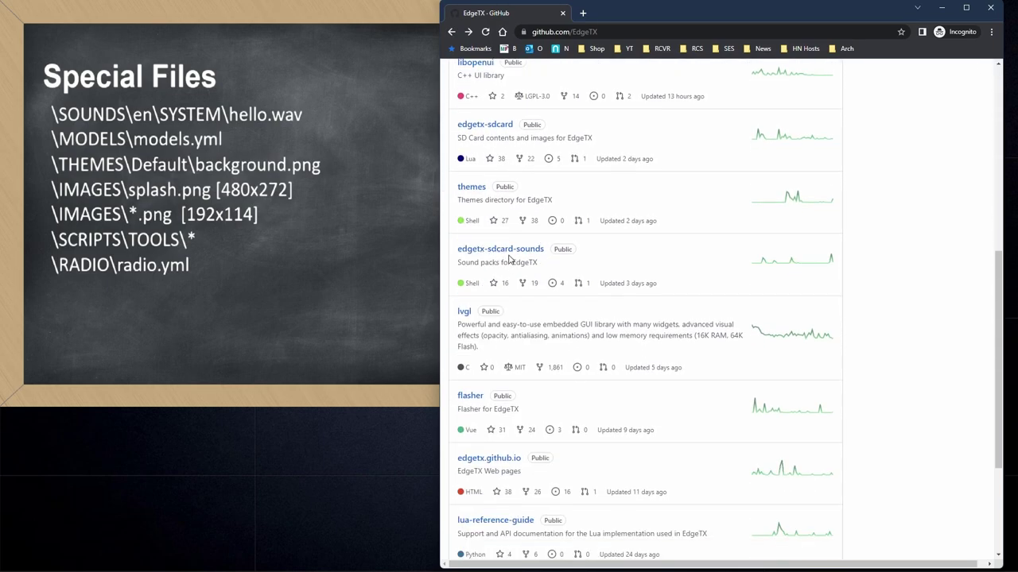
{"action": "left_click", "coordinate": [506, 250]}
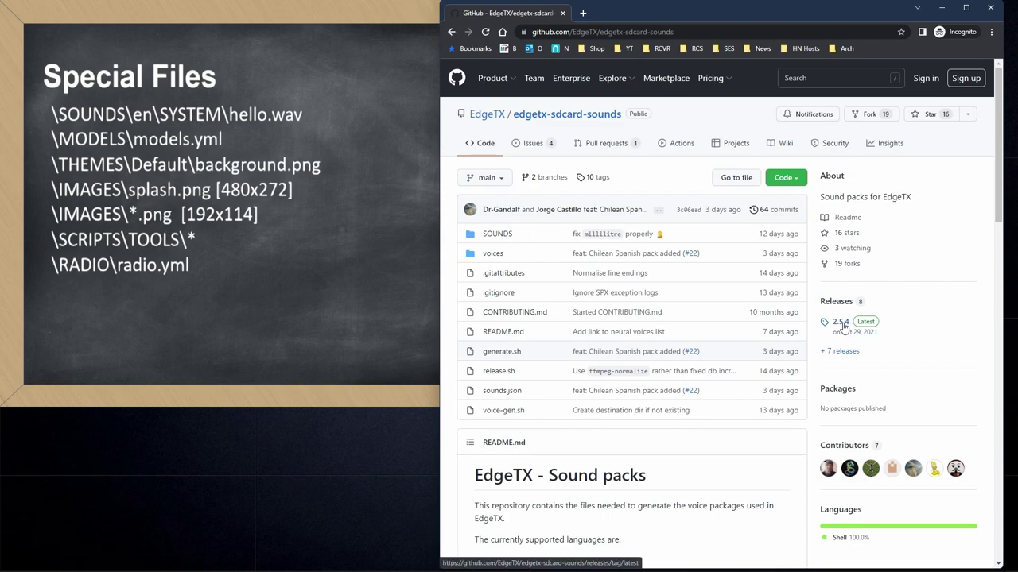
{"action": "left_click", "coordinate": [842, 325]}
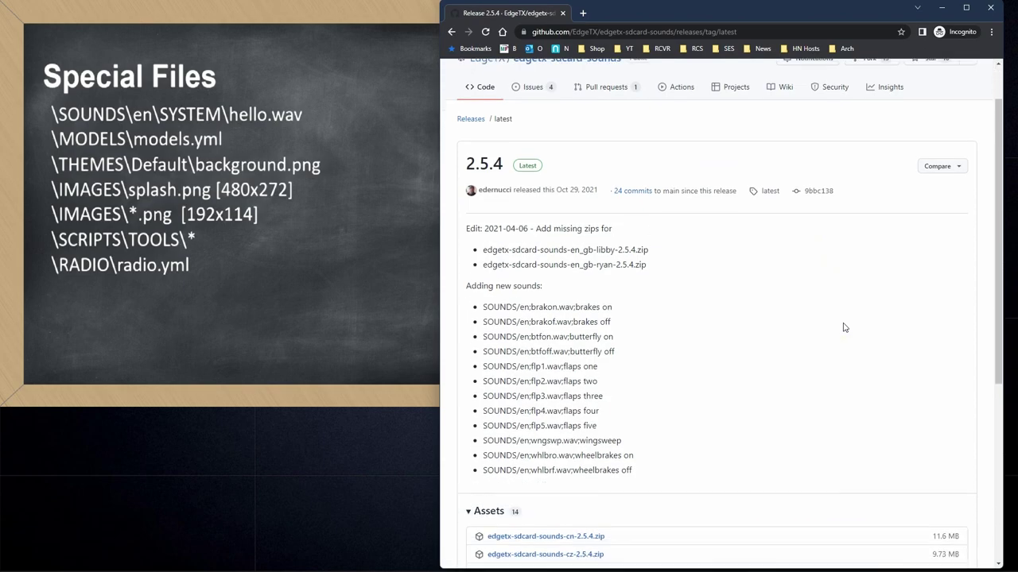
Download edgetx-sdcard-sounds-en-2.5.4.zip from the release's Assets.
{"action": "scroll", "coordinate": [844, 327], "scroll_direction": "down", "scroll_amount": 3}
{"action": "scroll", "coordinate": [845, 327], "scroll_direction": "down", "scroll_amount": 2}
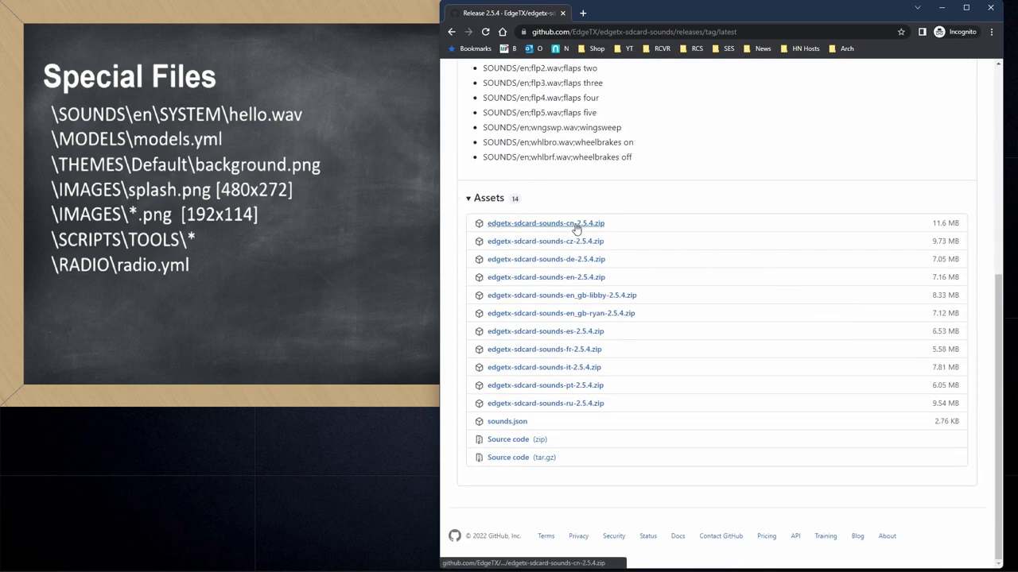
{"action": "left_click", "coordinate": [585, 299]}
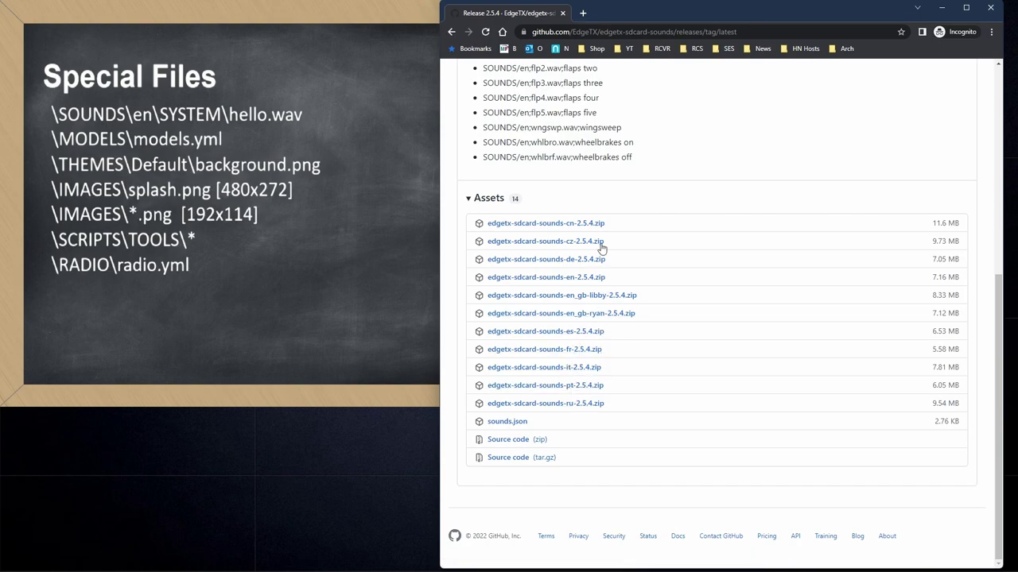
{"action": "left_click", "coordinate": [555, 284]}
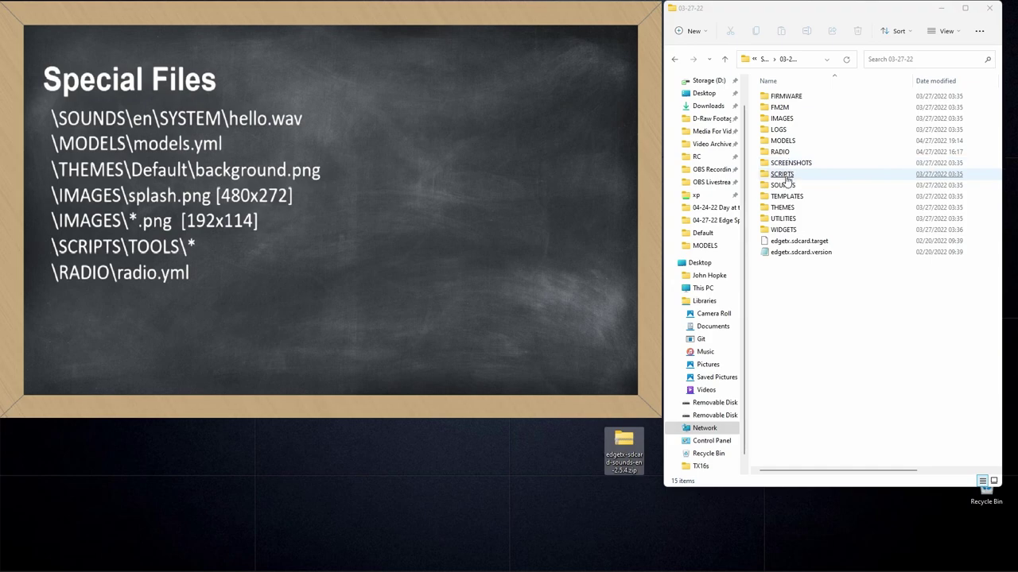
Select the SOUNDS folder in the 03-27-22 SD card backup.
{"action": "left_click", "coordinate": [781, 188]}
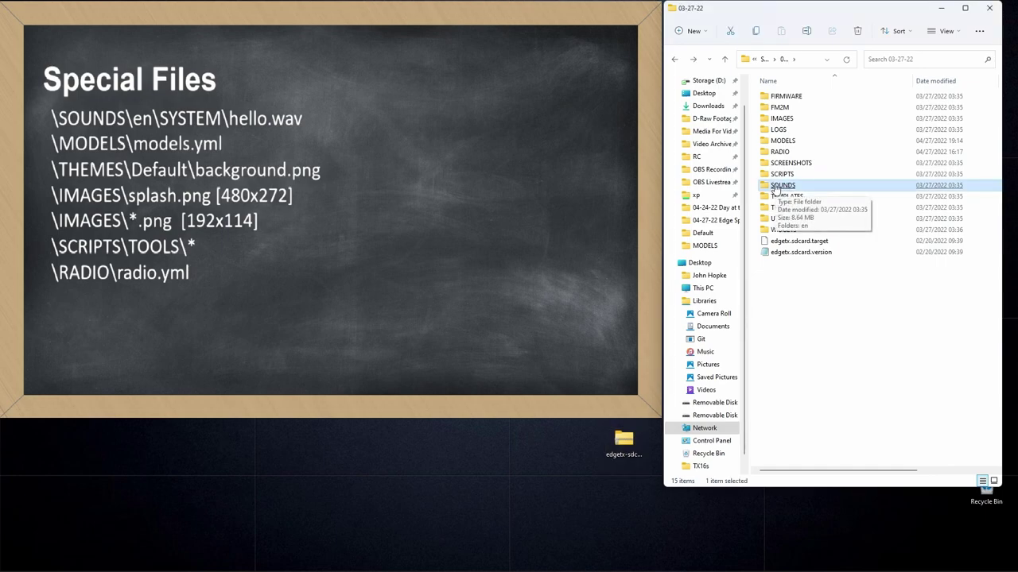
Delete the old en folder inside the backup's SOUNDS folder.
{"action": "double_click", "coordinate": [778, 188]}
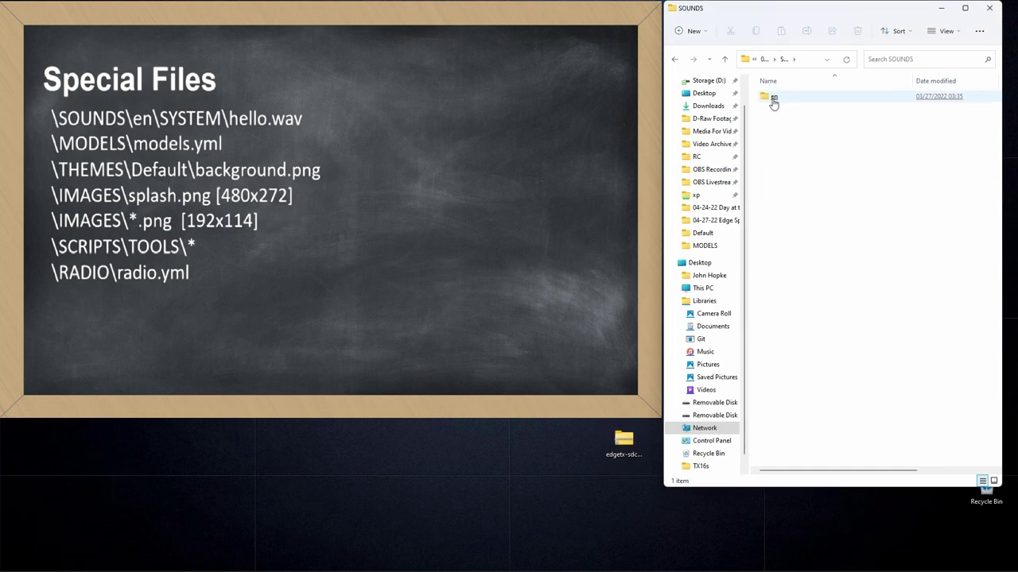
{"action": "left_click", "coordinate": [773, 102]}
{"action": "right_click", "coordinate": [773, 102]}
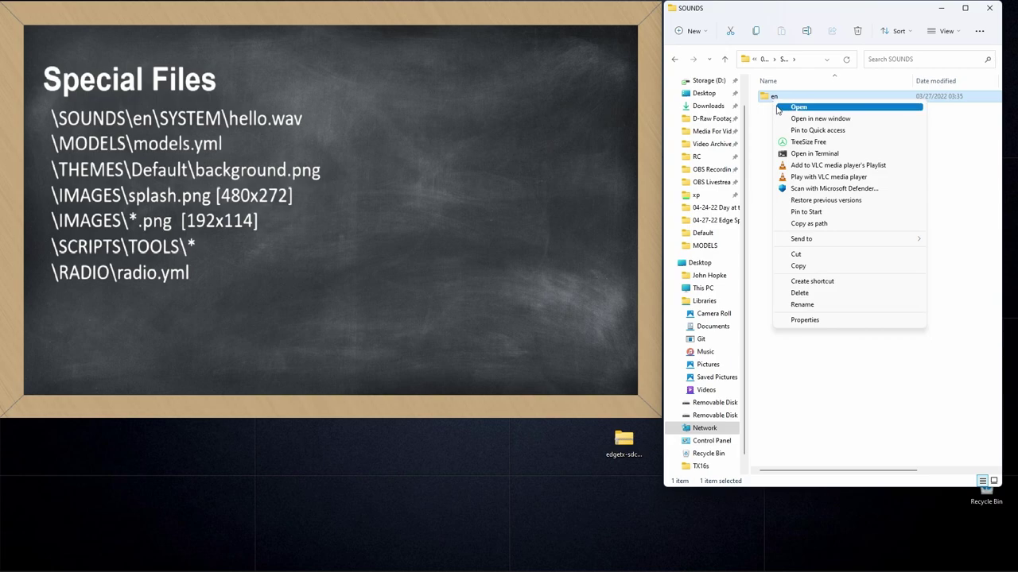
{"action": "left_click", "coordinate": [810, 293]}
{"action": "left_click", "coordinate": [562, 335]}
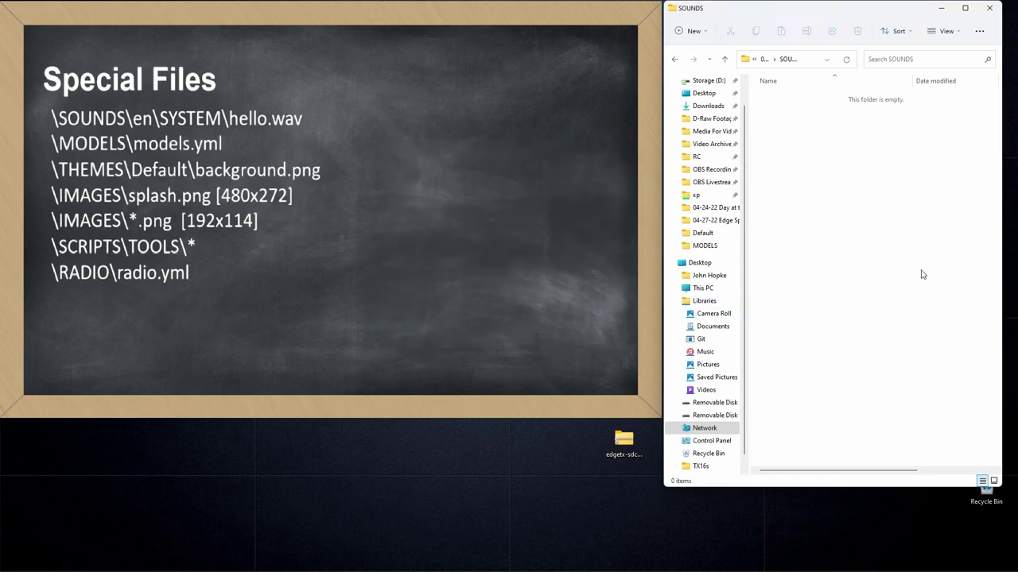
Drag the en folder from the 2.5.4 zip's SOUNDS folder into the backup's SOUNDS folder.
{"action": "double_click", "coordinate": [622, 449]}
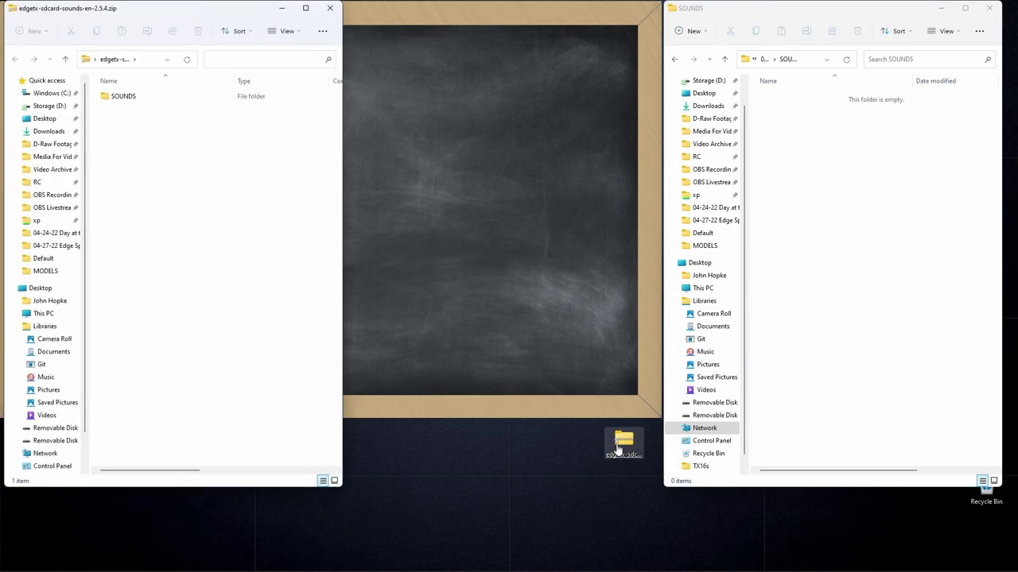
{"action": "double_click", "coordinate": [113, 97]}
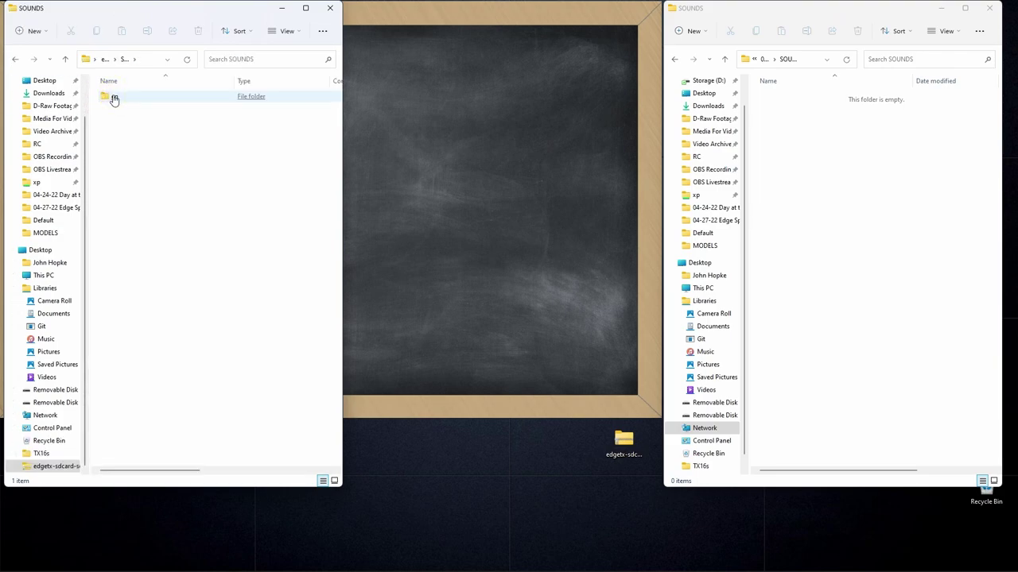
{"action": "left_click_drag", "start_coordinate": [111, 99], "coordinate": [839, 201]}
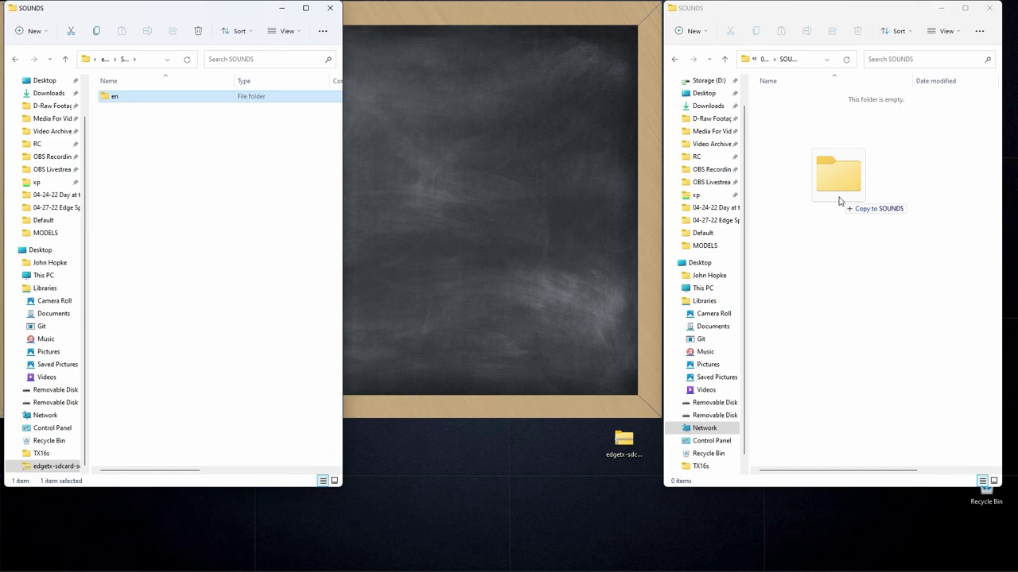
{"action": "left_click_drag", "start_coordinate": [839, 201], "coordinate": [838, 201]}
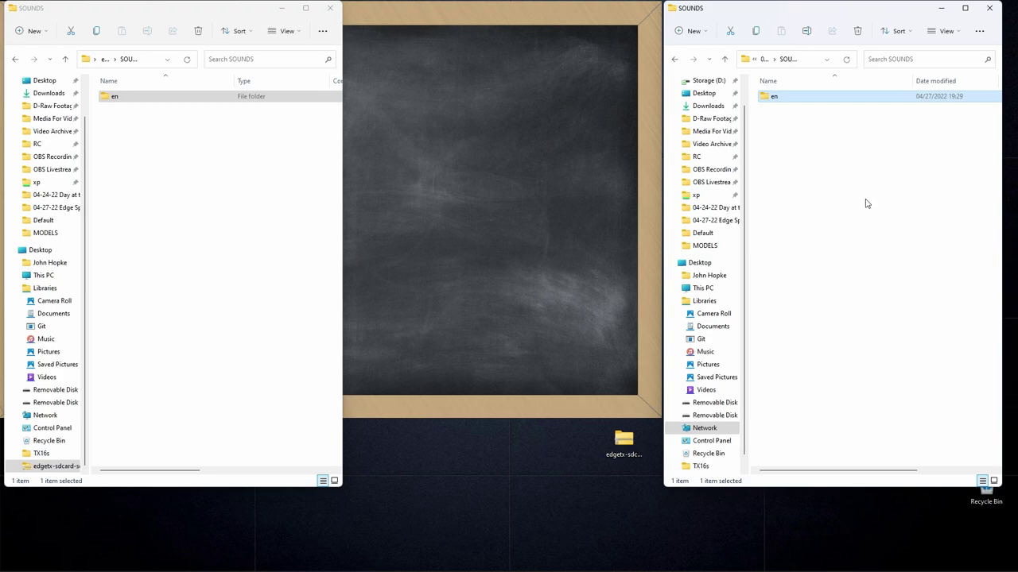
{"action": "left_click", "coordinate": [334, 11]}
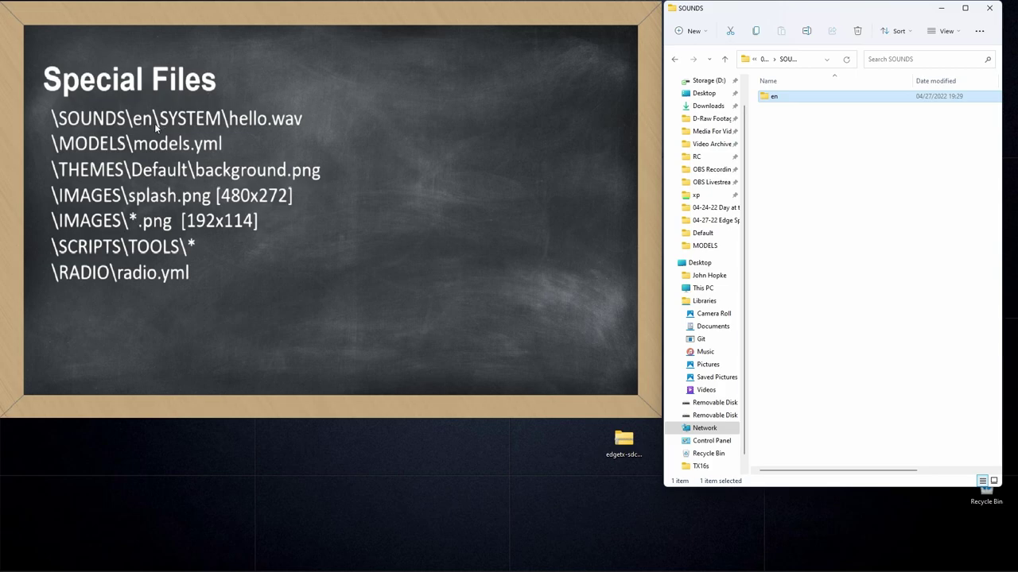
Play hello.wav from the new en\SYSTEM folder in Media Player, then close the player.
{"action": "double_click", "coordinate": [773, 99]}
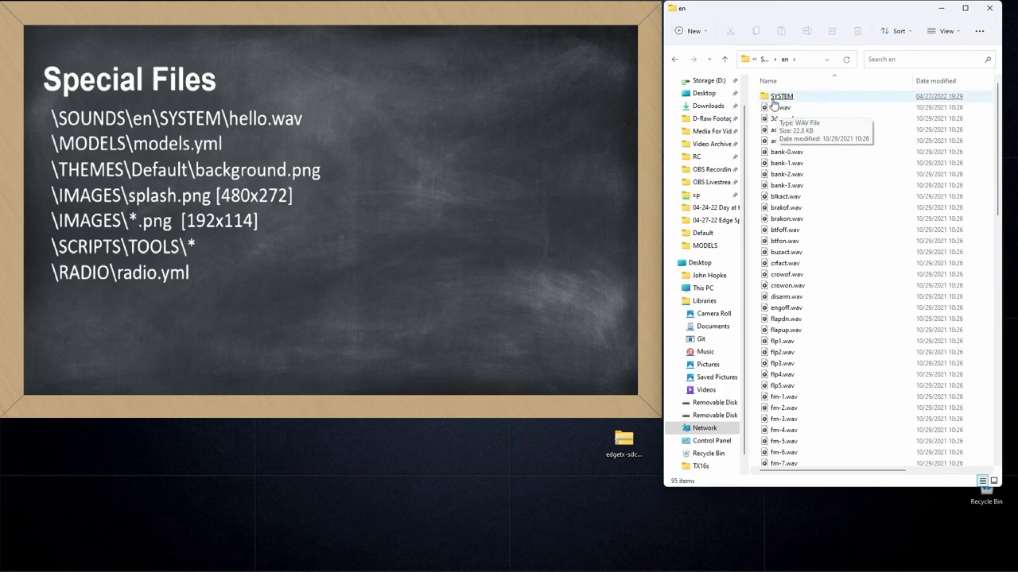
{"action": "double_click", "coordinate": [772, 95]}
{"action": "scroll", "coordinate": [784, 295], "scroll_direction": "down", "scroll_amount": 20}
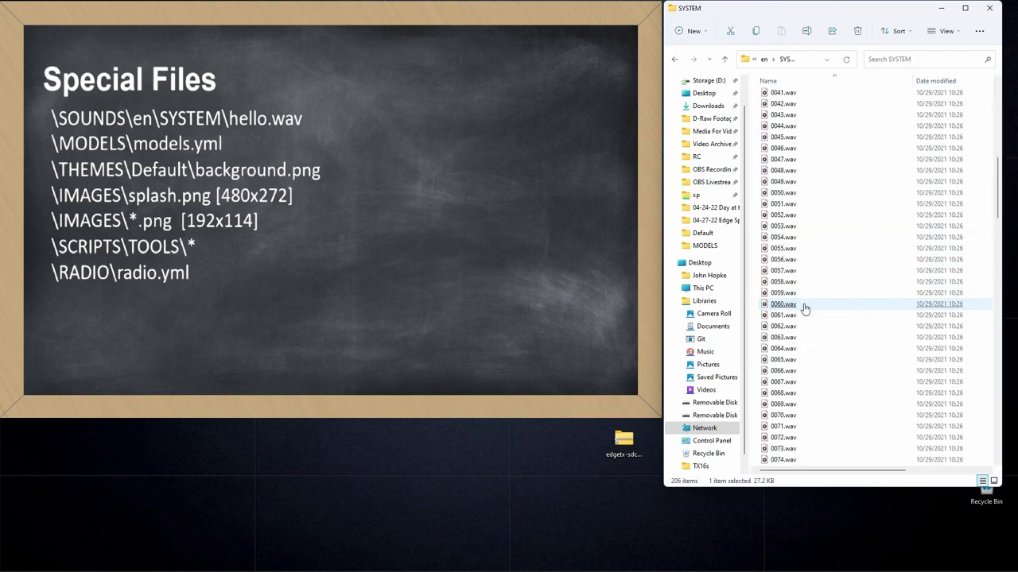
{"action": "left_click", "coordinate": [804, 309]}
{"action": "scroll", "coordinate": [803, 310], "scroll_direction": "down", "scroll_amount": 14}
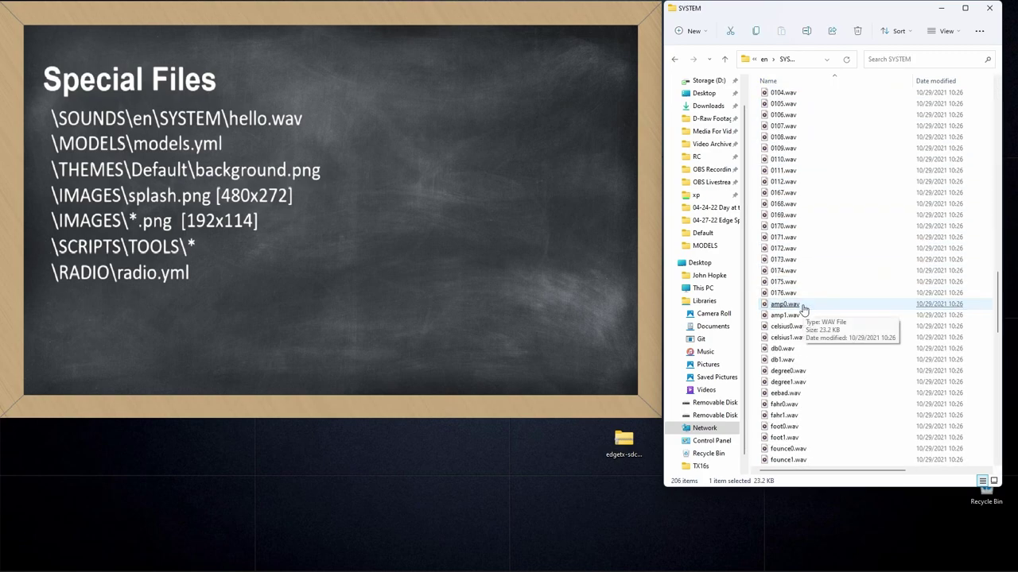
{"action": "scroll", "coordinate": [803, 310], "scroll_direction": "down", "scroll_amount": 6}
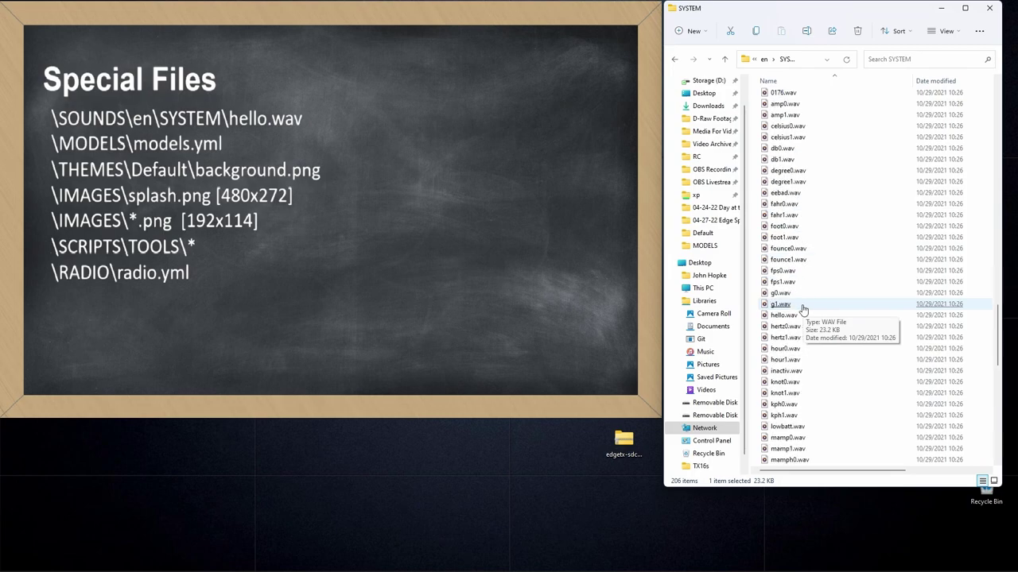
{"action": "left_click", "coordinate": [801, 309]}
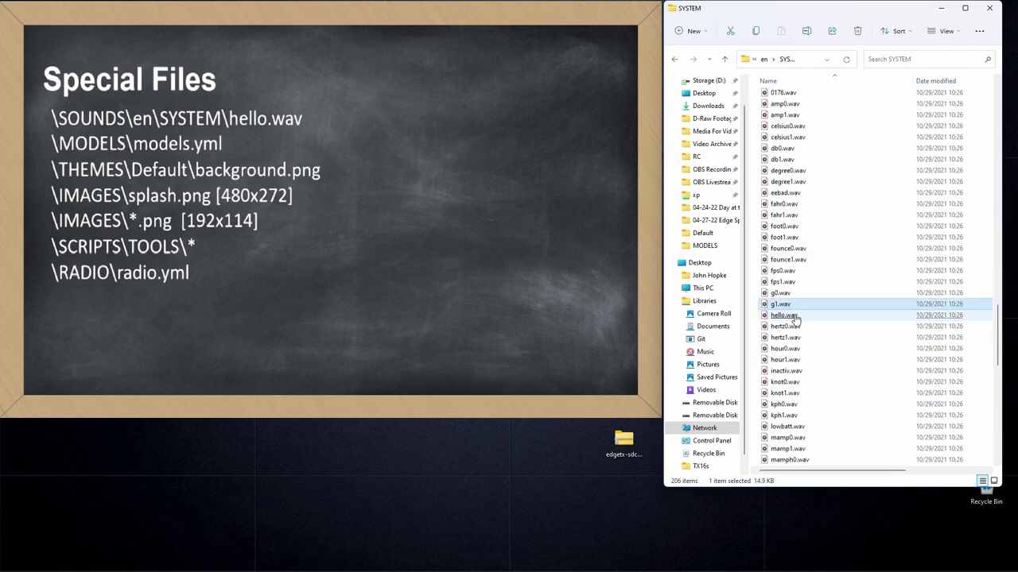
{"action": "left_click", "coordinate": [794, 317]}
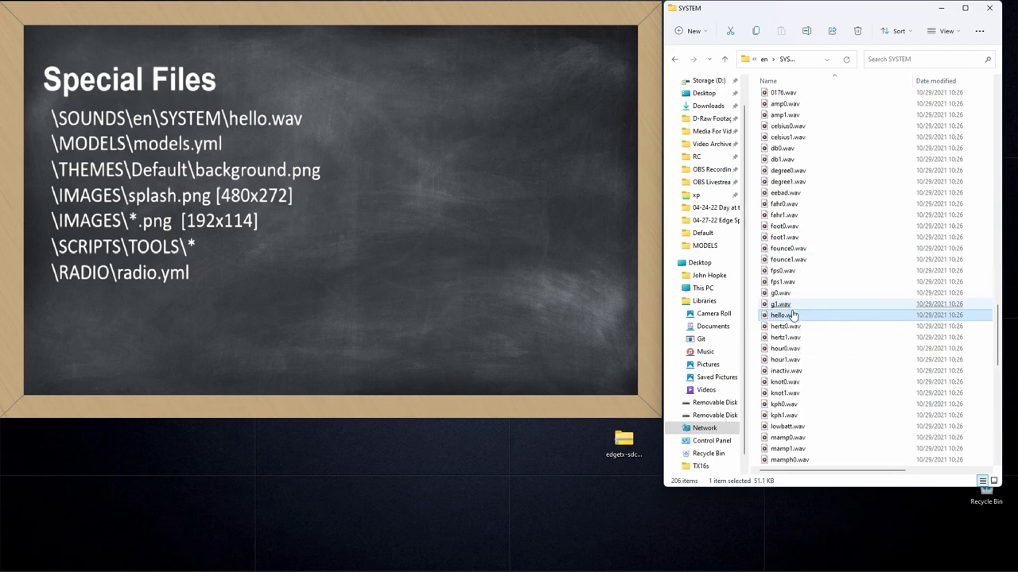
{"action": "double_click", "coordinate": [794, 317]}
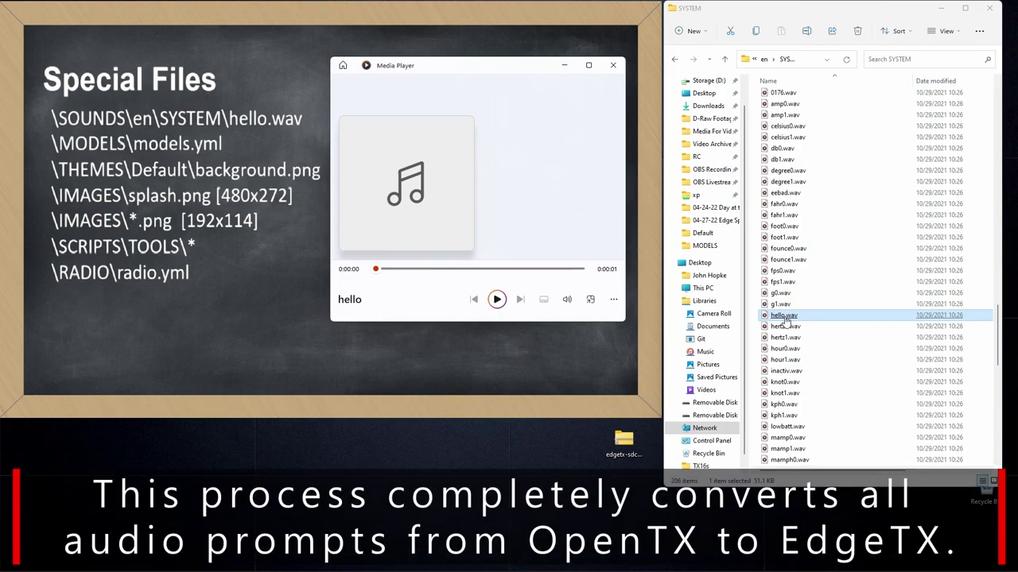
{"action": "left_click", "coordinate": [616, 66]}
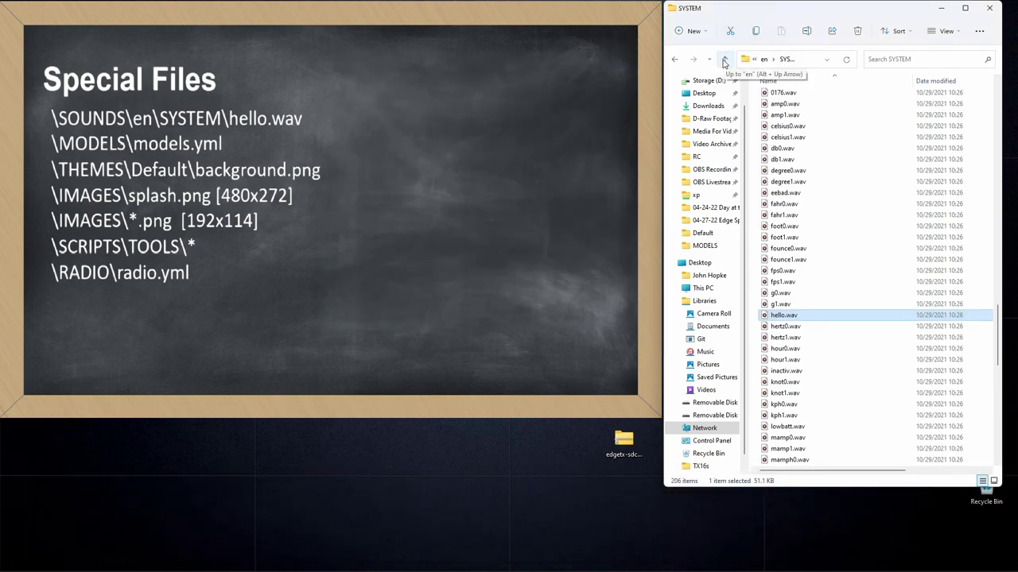
Open models.yml from the backup's MODELS folder in Visual Studio Code.
{"action": "left_click", "coordinate": [723, 61]}
{"action": "left_click", "coordinate": [724, 62]}
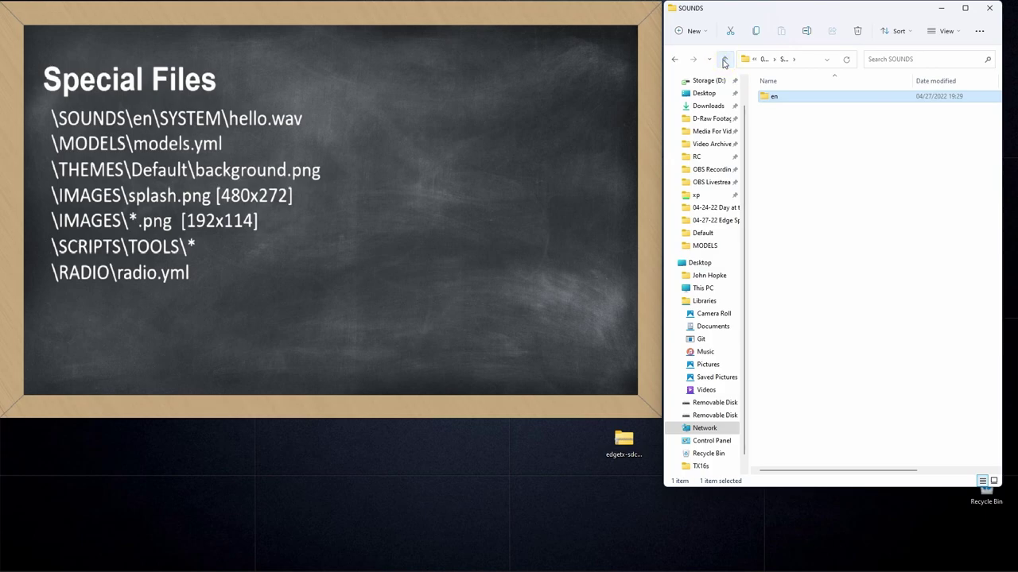
{"action": "left_click", "coordinate": [724, 61]}
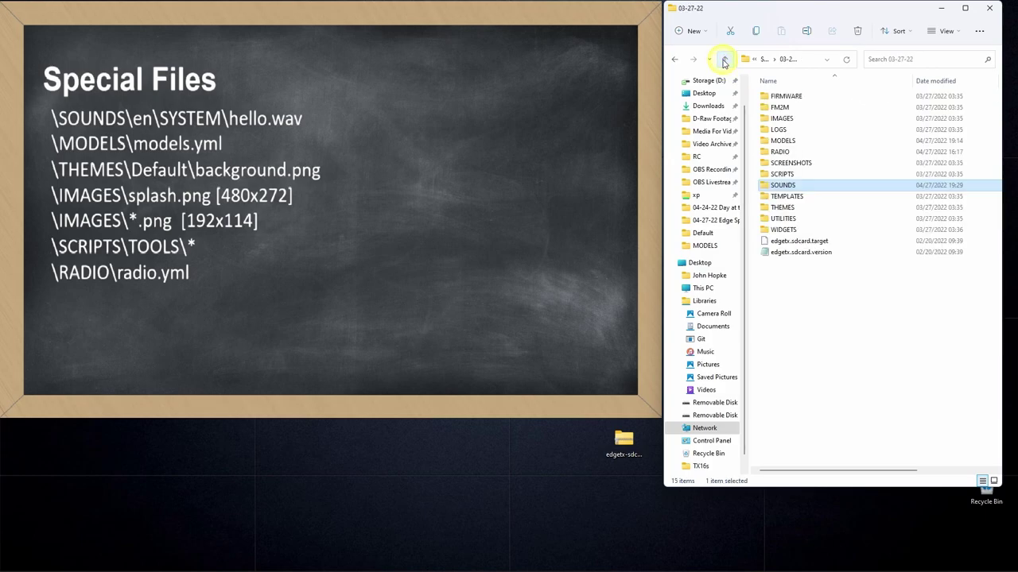
{"action": "double_click", "coordinate": [779, 145]}
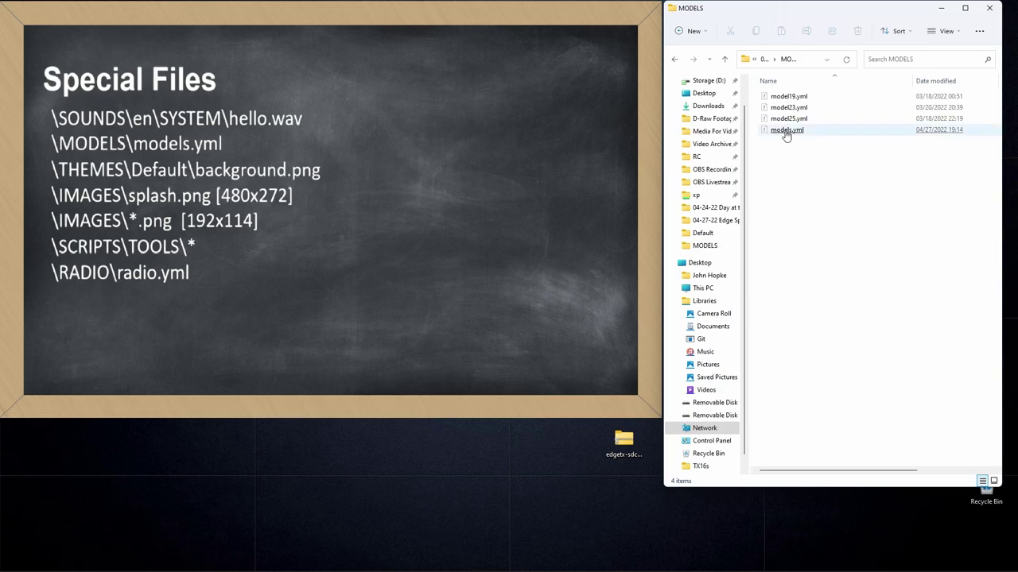
{"action": "left_click", "coordinate": [784, 132]}
{"action": "double_click", "coordinate": [785, 132]}
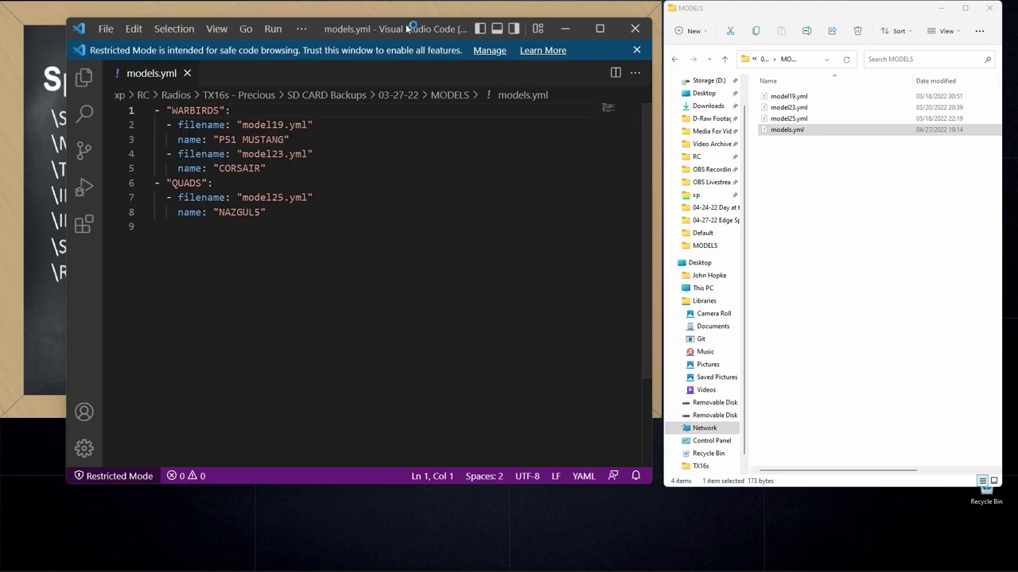
{"action": "left_click_drag", "start_coordinate": [407, 29], "coordinate": [676, 29]}
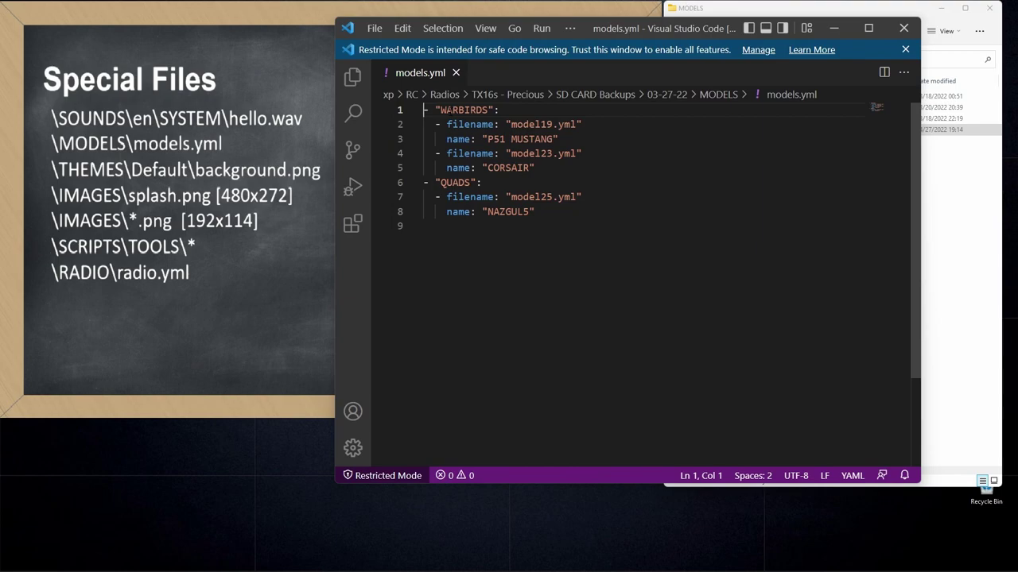
Highlight WARBIRDS, P51 MUSTANG, CORSAIR, QUADS, model25.yml and NAZGUL5 in models.yml.
{"action": "left_click_drag", "start_coordinate": [435, 110], "coordinate": [584, 124]}
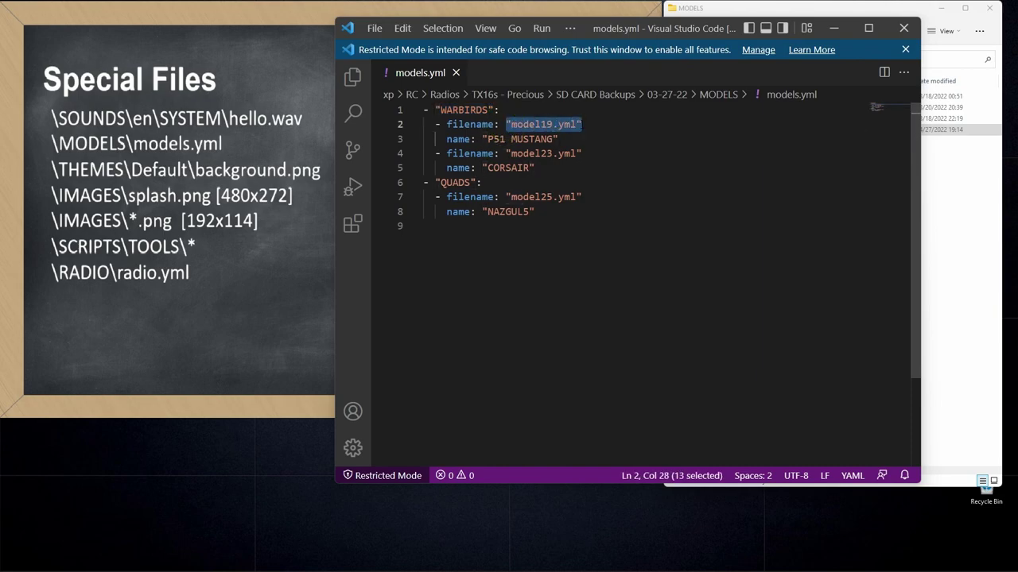
{"action": "left_click_drag", "start_coordinate": [494, 139], "coordinate": [572, 154]}
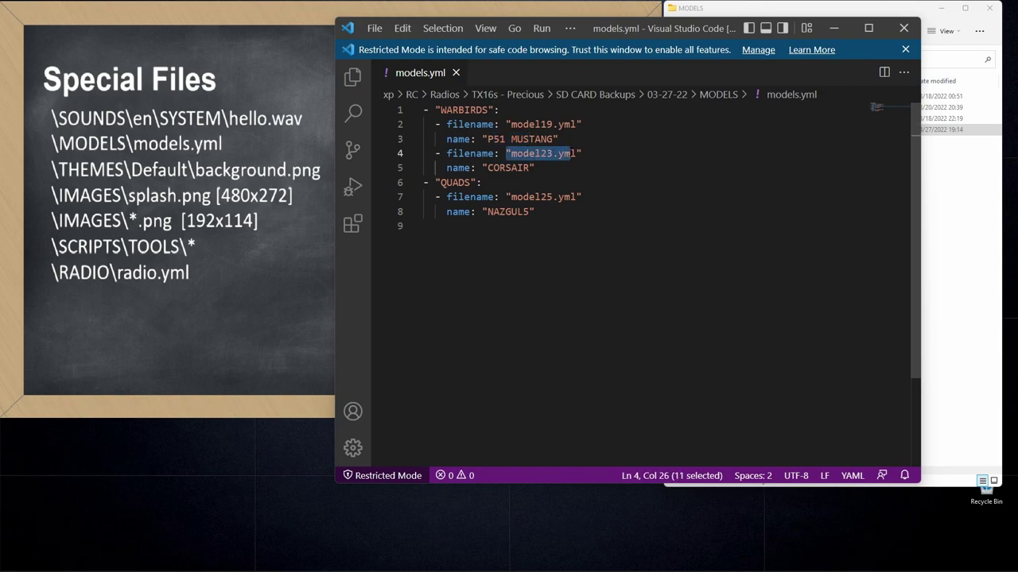
{"action": "left_click_drag", "start_coordinate": [488, 168], "coordinate": [519, 168]}
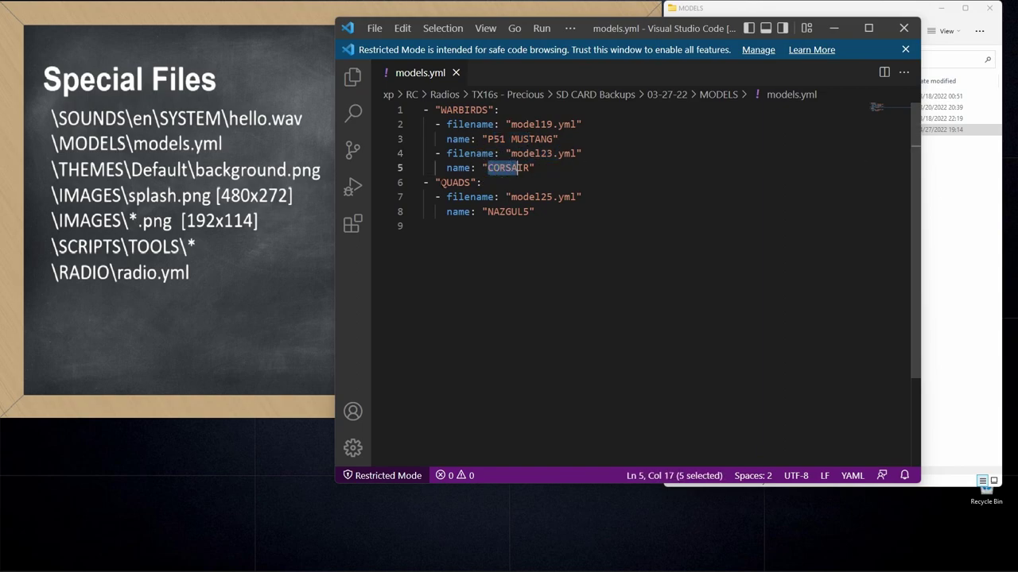
{"action": "left_click_drag", "start_coordinate": [441, 182], "coordinate": [469, 182]}
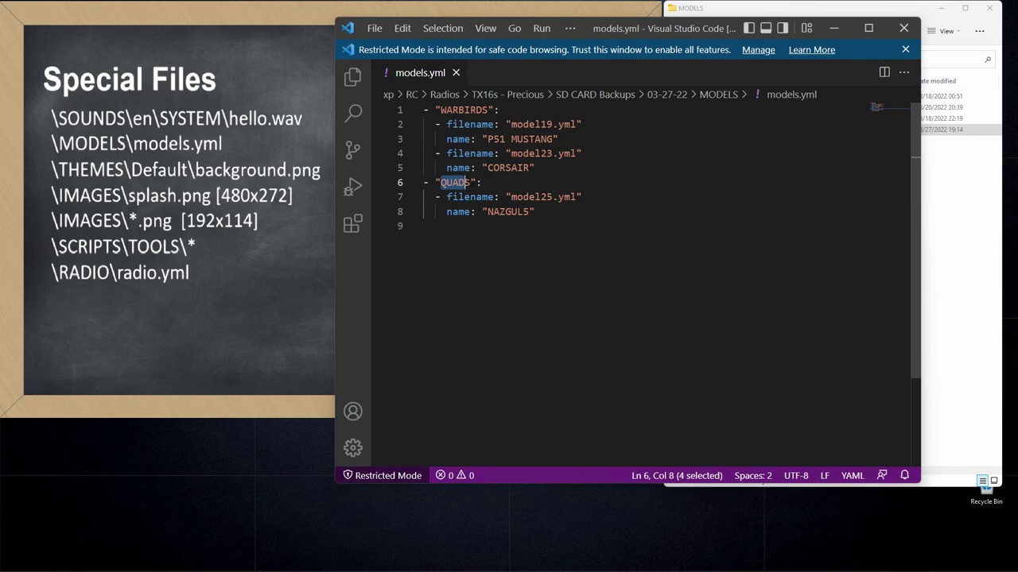
{"action": "left_click", "coordinate": [514, 197]}
{"action": "double_click", "coordinate": [513, 198]}
{"action": "left_click", "coordinate": [485, 211]}
{"action": "double_click", "coordinate": [493, 211]}
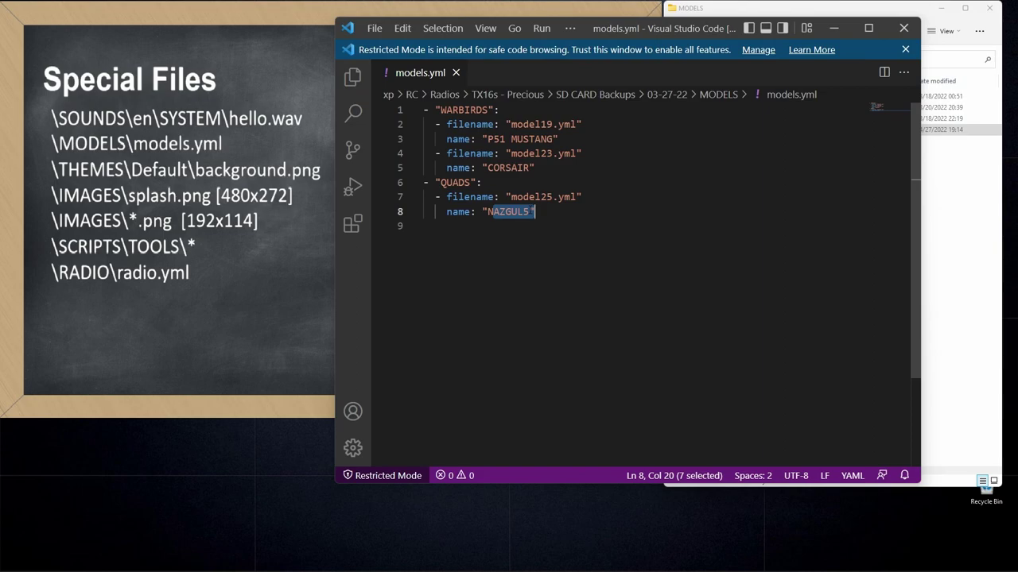
Move the QUADS group block to the top of models.yml, above WARBIRDS.
{"action": "left_click_drag", "start_coordinate": [424, 182], "coordinate": [561, 212]}
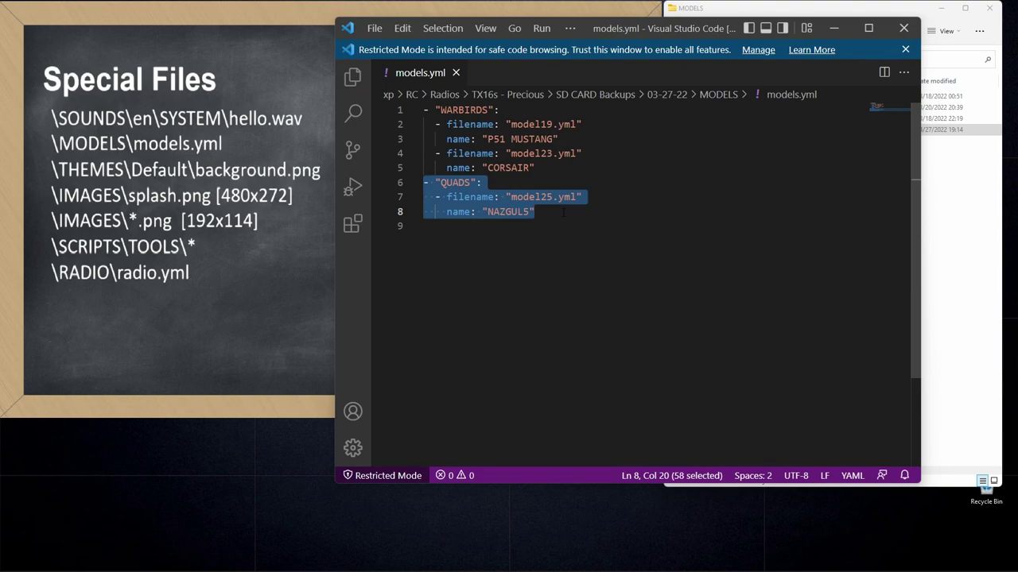
{"action": "key", "text": "Delete"}
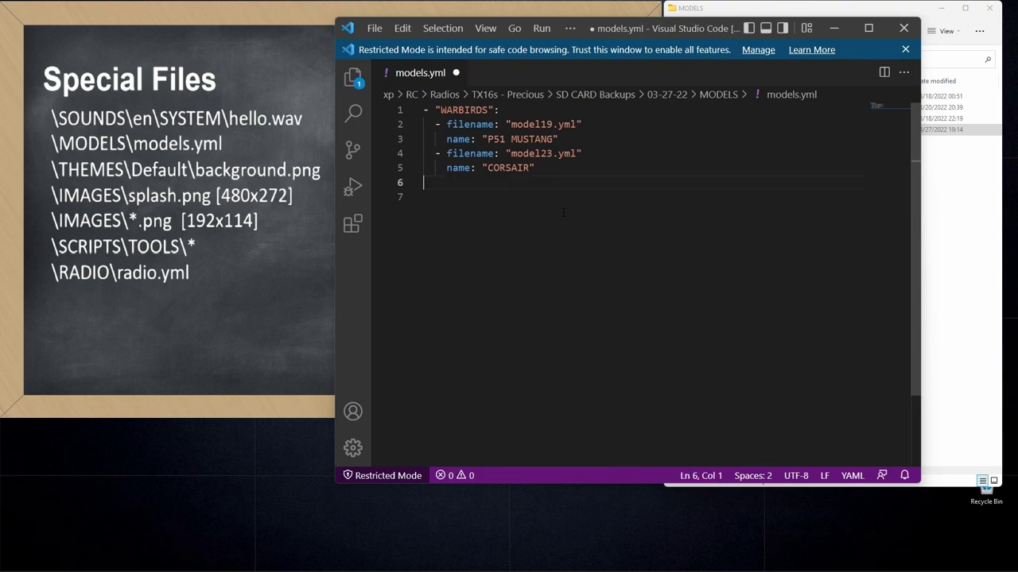
{"action": "key", "text": "Up"}
{"action": "key", "text": "Up"}
{"action": "key", "text": "Up"}
{"action": "key", "text": "Up"}
{"action": "key", "text": "Up"}
{"action": "type", "text": "- \"QUADS\":   - filename: \"model25.yml\"     name: \"NAZGUL5\""}
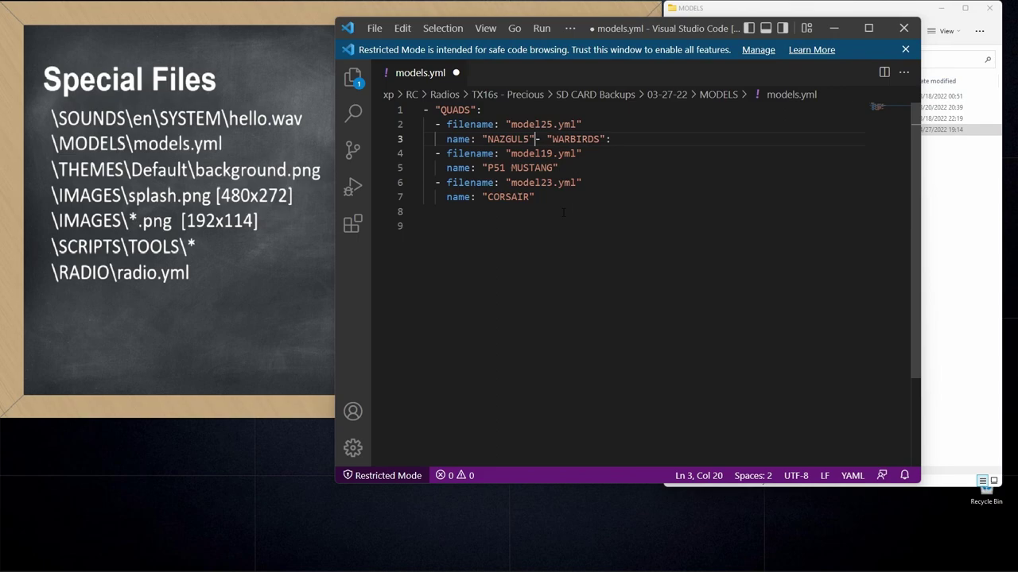
{"action": "key", "text": "Return"}
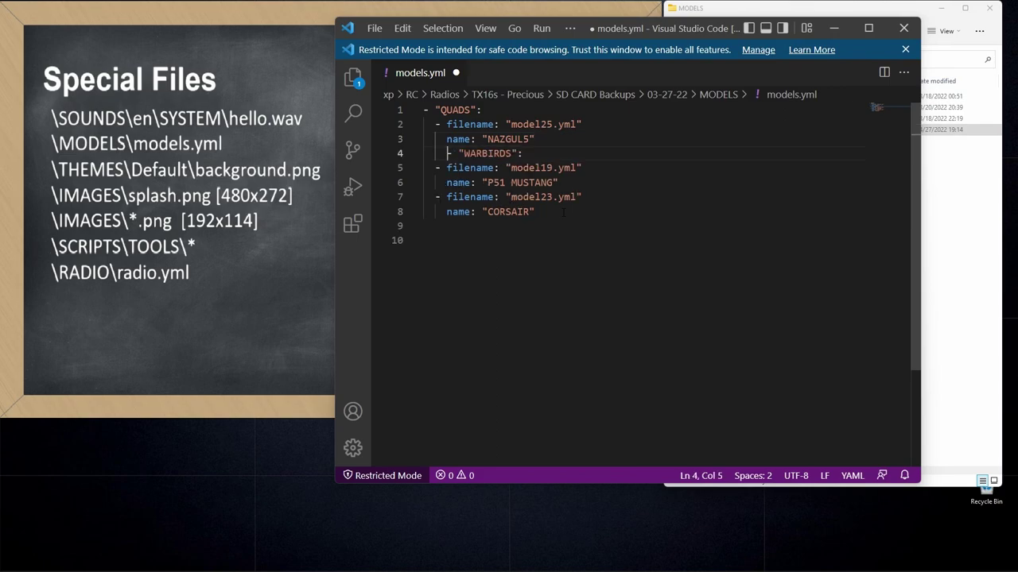
{"action": "key", "text": "BackSpace"}
{"action": "key", "text": "BackSpace"}
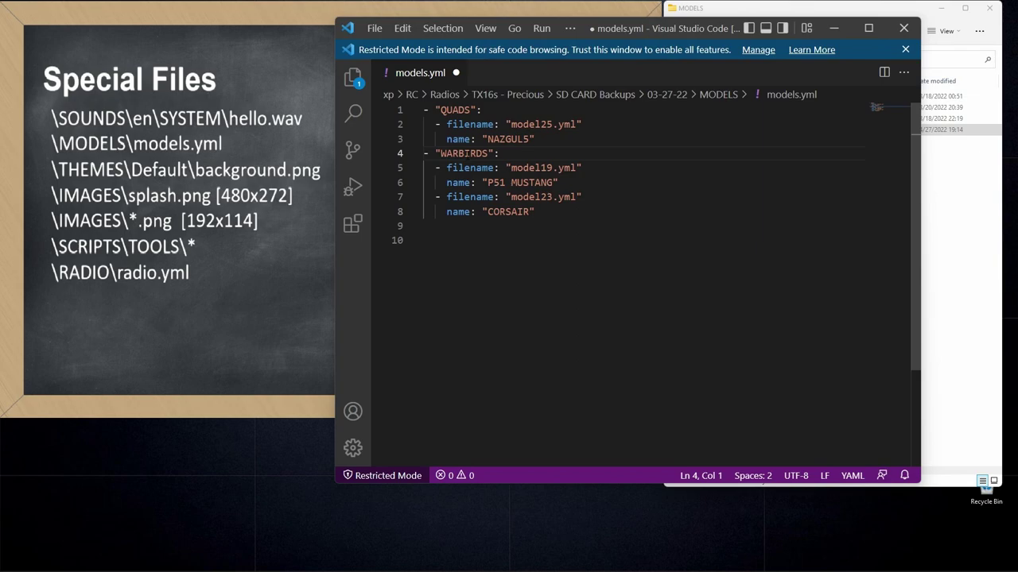
Move the model23 CORSAIR entry above P51 MUSTANG and close Visual Studio Code.
{"action": "left_click_drag", "start_coordinate": [436, 197], "coordinate": [545, 213]}
{"action": "key", "text": "ctrl+c"}
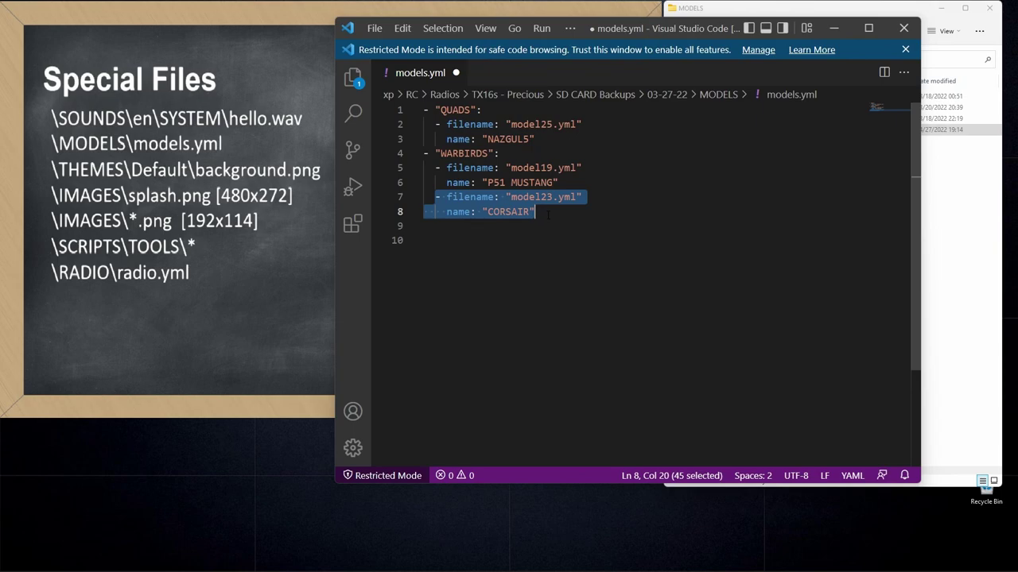
{"action": "key", "text": "BackSpace"}
{"action": "key", "text": "Up"}
{"action": "key", "text": "Up"}
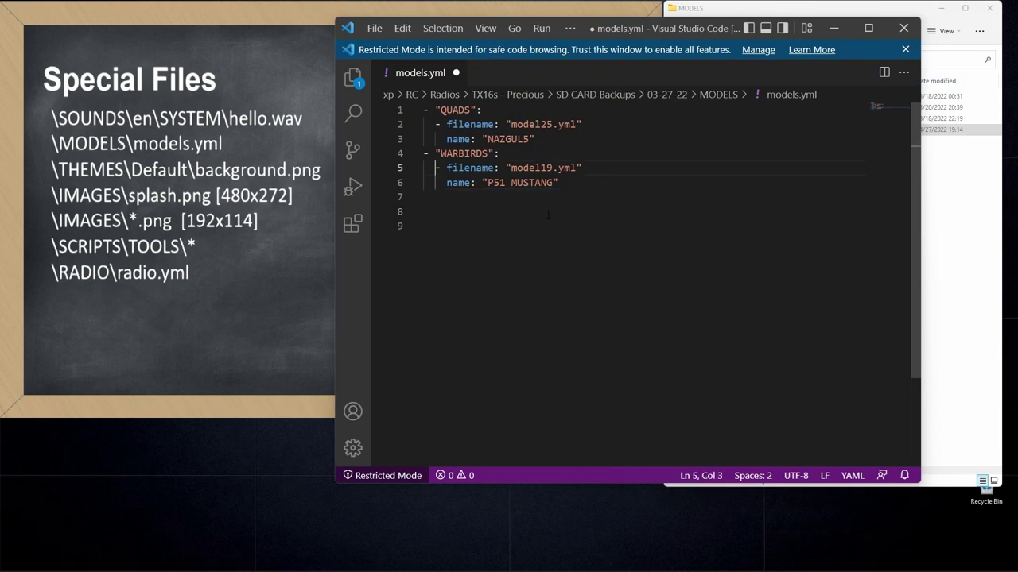
{"action": "key", "text": "ctrl+v"}
{"action": "key", "text": "Return"}
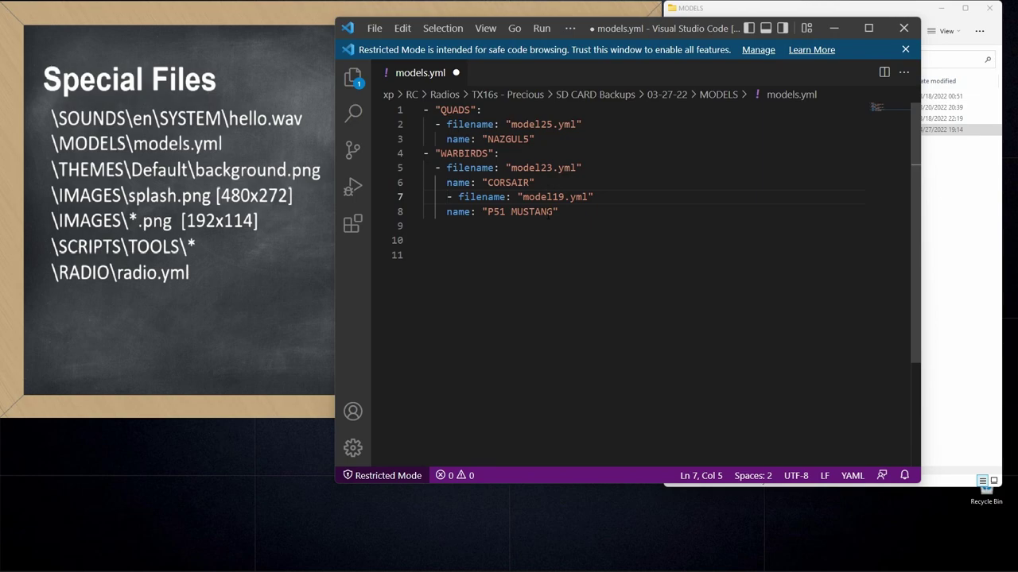
{"action": "left_click", "coordinate": [903, 28]}
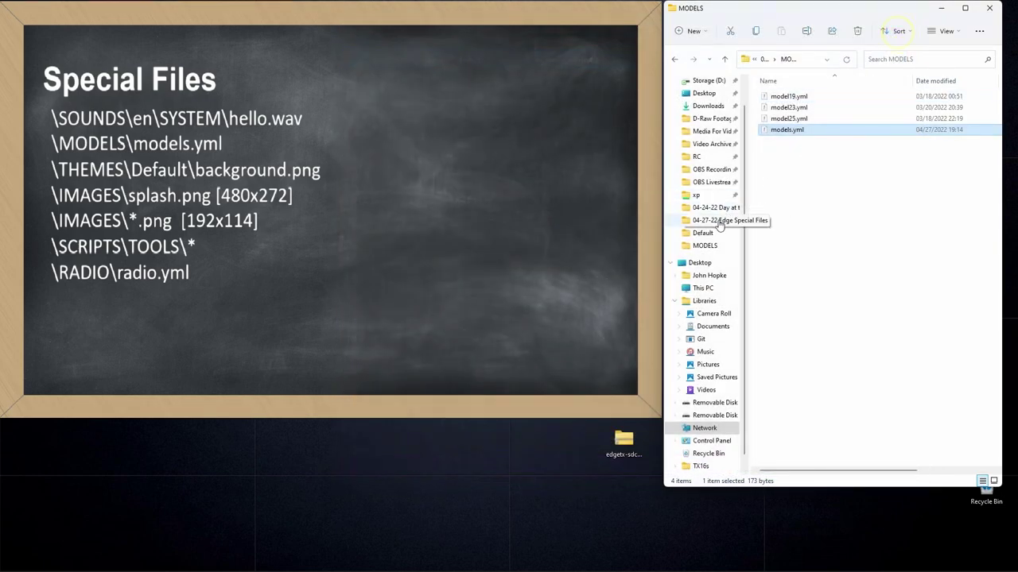
Preview background.png from the THEMES Default folder, then close the preview.
{"action": "left_click", "coordinate": [727, 65]}
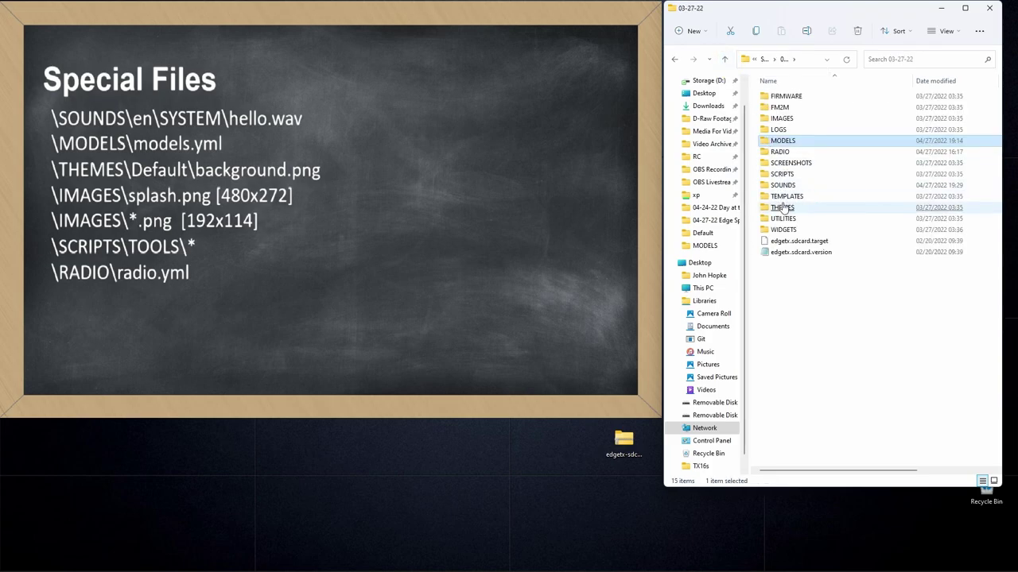
{"action": "left_click", "coordinate": [782, 209]}
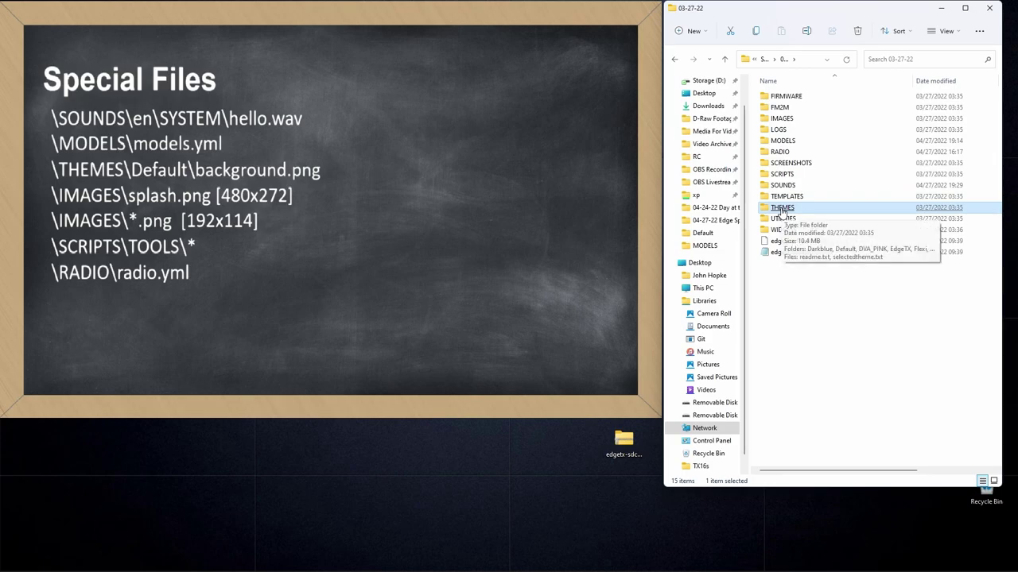
{"action": "double_click", "coordinate": [781, 209]}
{"action": "double_click", "coordinate": [778, 109]}
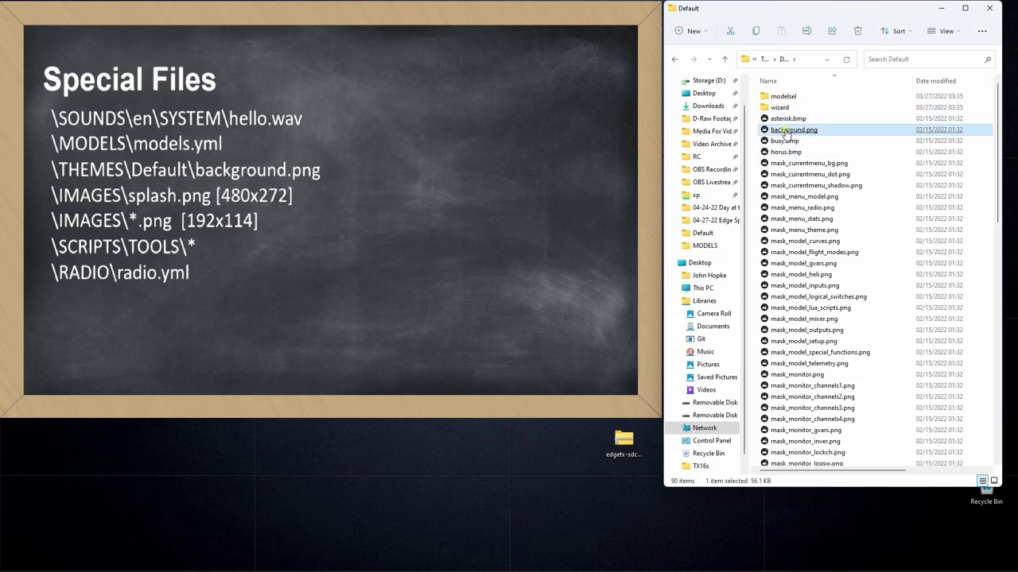
{"action": "double_click", "coordinate": [783, 131]}
{"action": "left_click_drag", "start_coordinate": [589, 213], "coordinate": [516, 145]}
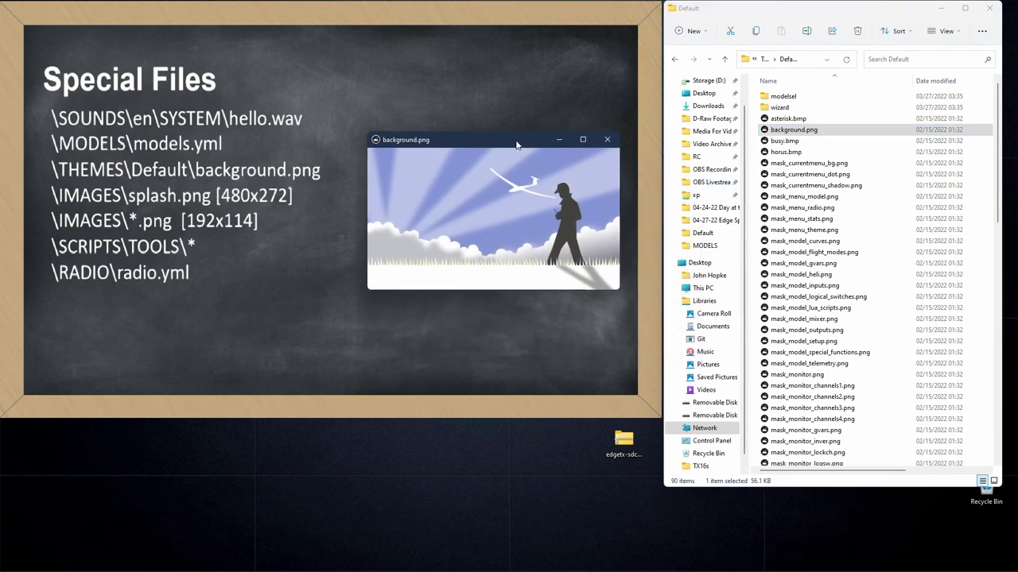
{"action": "left_click", "coordinate": [609, 141]}
Confirm in background.png's Details properties that it measures 480 x 272.
{"action": "right_click", "coordinate": [776, 137]}
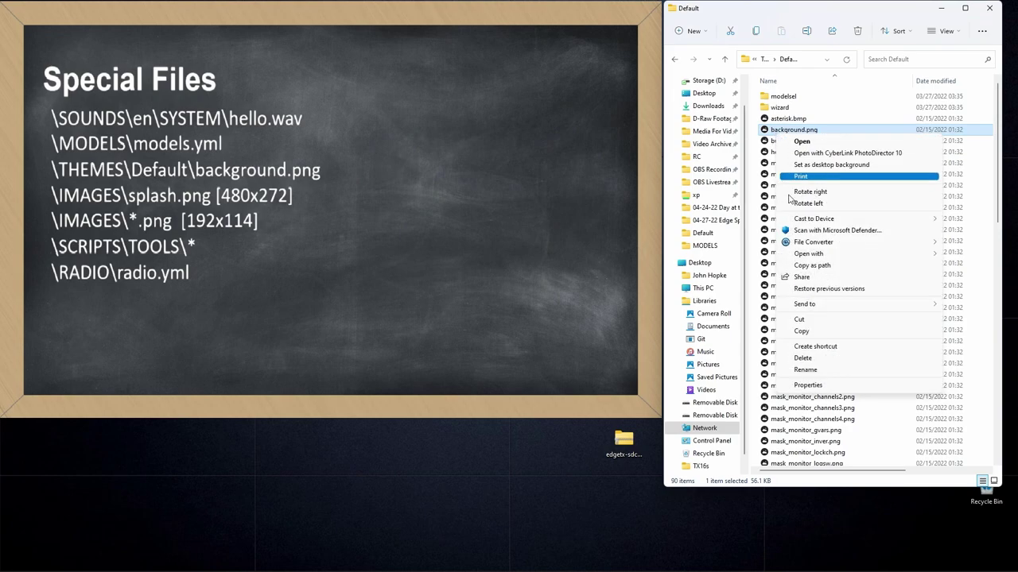
{"action": "left_click", "coordinate": [819, 386]}
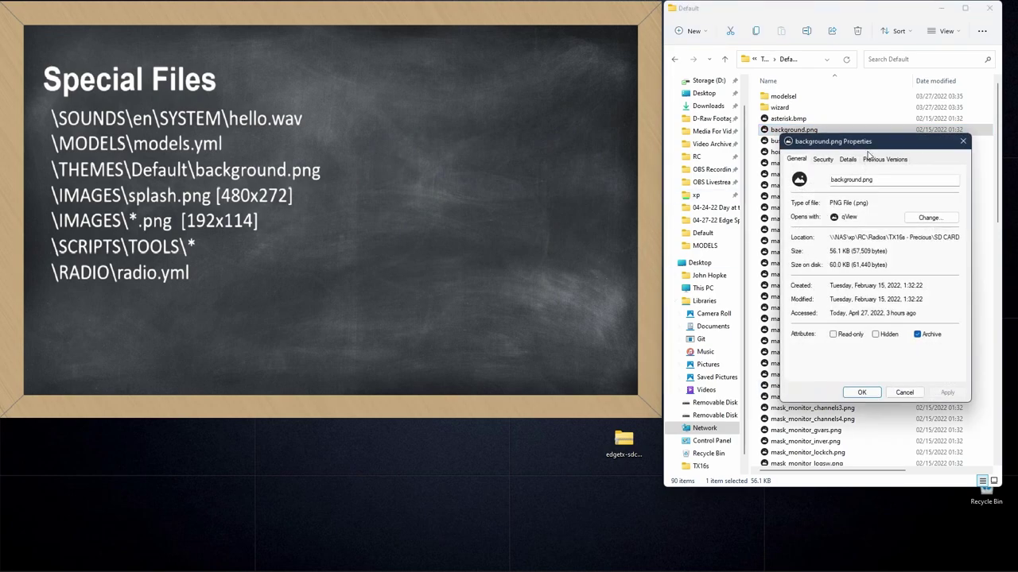
{"action": "left_click_drag", "start_coordinate": [865, 147], "coordinate": [488, 80]}
{"action": "left_click", "coordinate": [473, 96]}
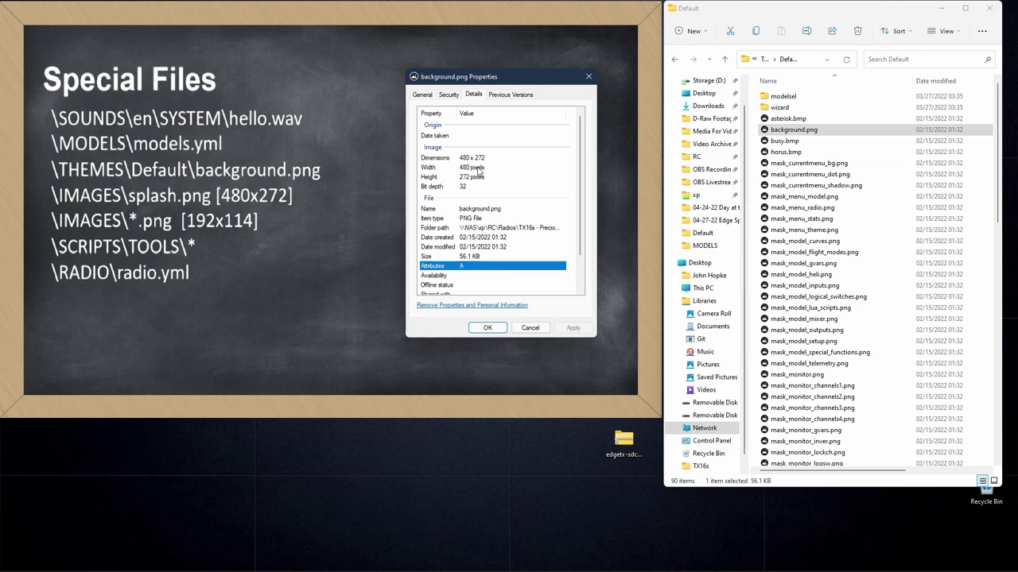
{"action": "left_click", "coordinate": [529, 328]}
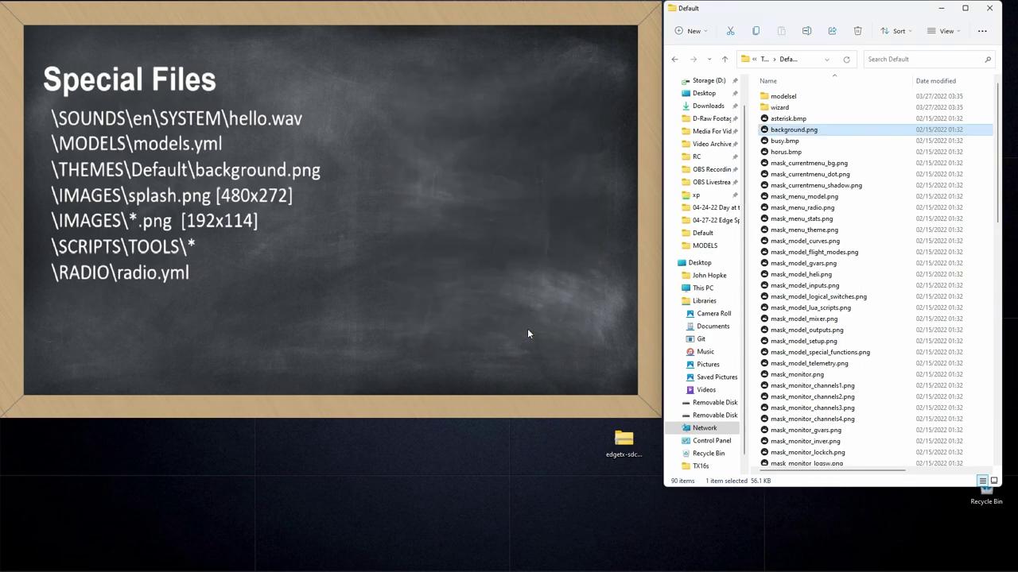
{"action": "left_click", "coordinate": [725, 60]}
Browse the IMAGES folder and preview splash.png, then close the preview.
{"action": "left_click", "coordinate": [724, 60]}
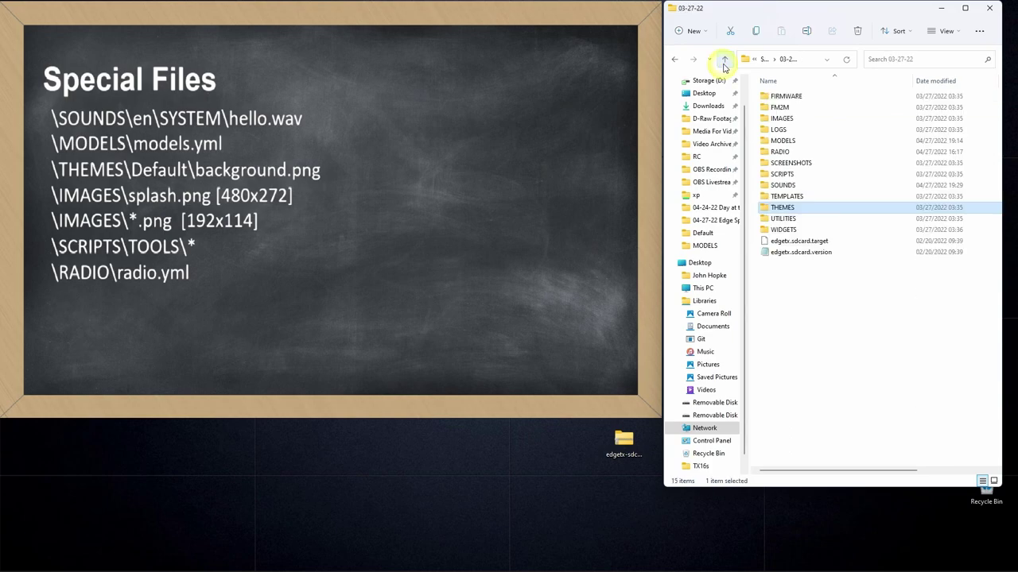
{"action": "double_click", "coordinate": [779, 119]}
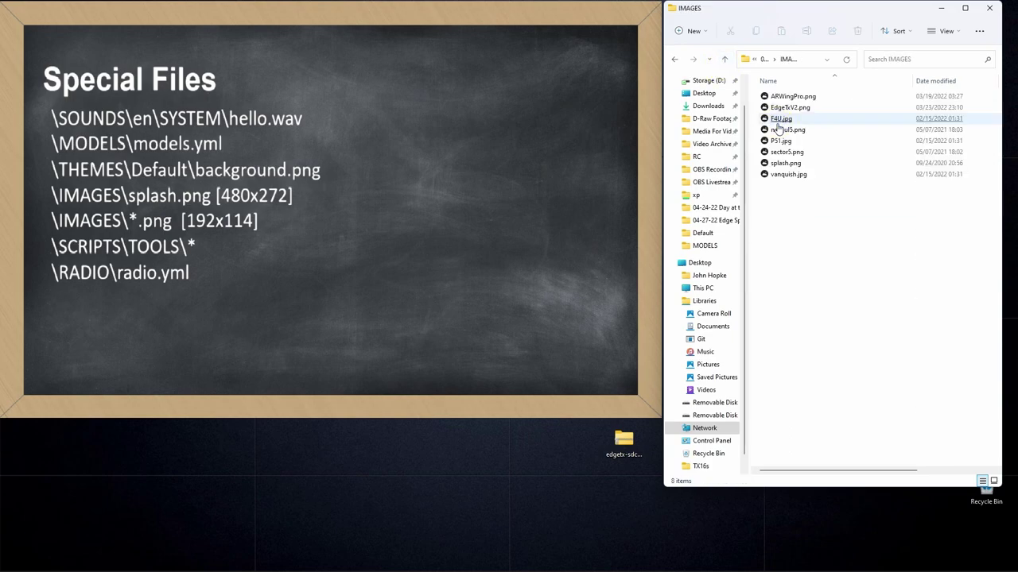
{"action": "left_click", "coordinate": [779, 130]}
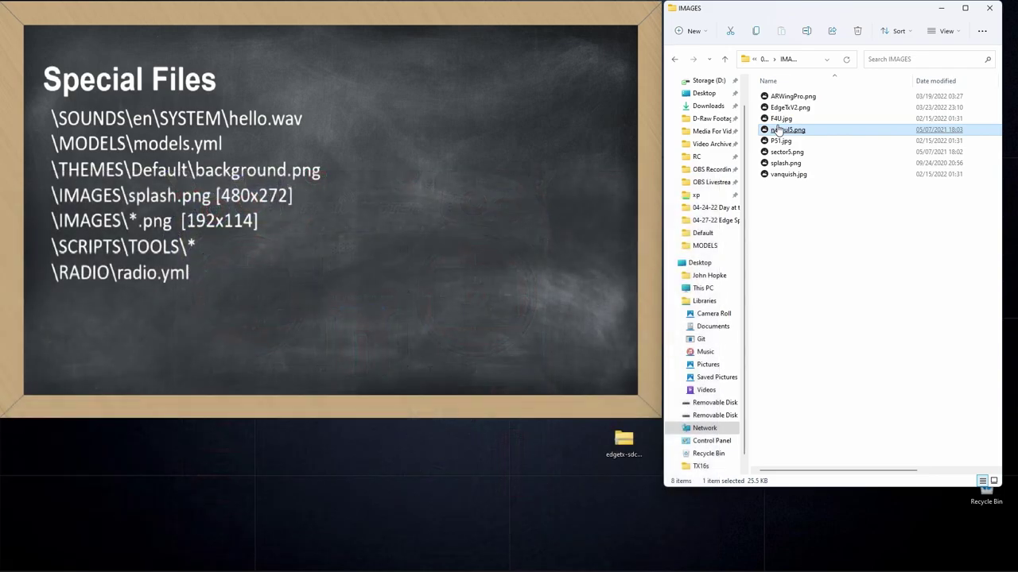
{"action": "left_click", "coordinate": [778, 164]}
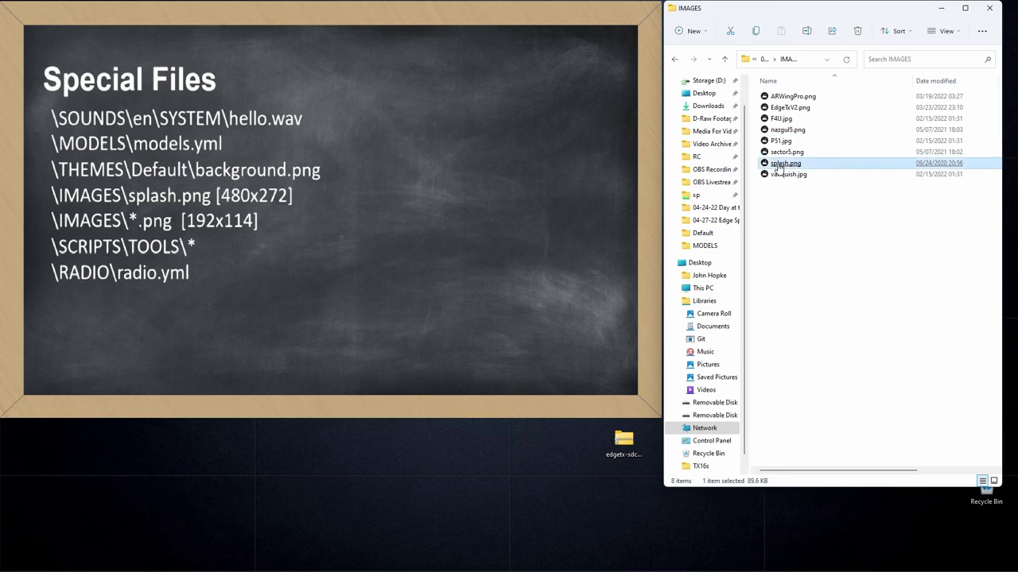
{"action": "left_click", "coordinate": [724, 59]}
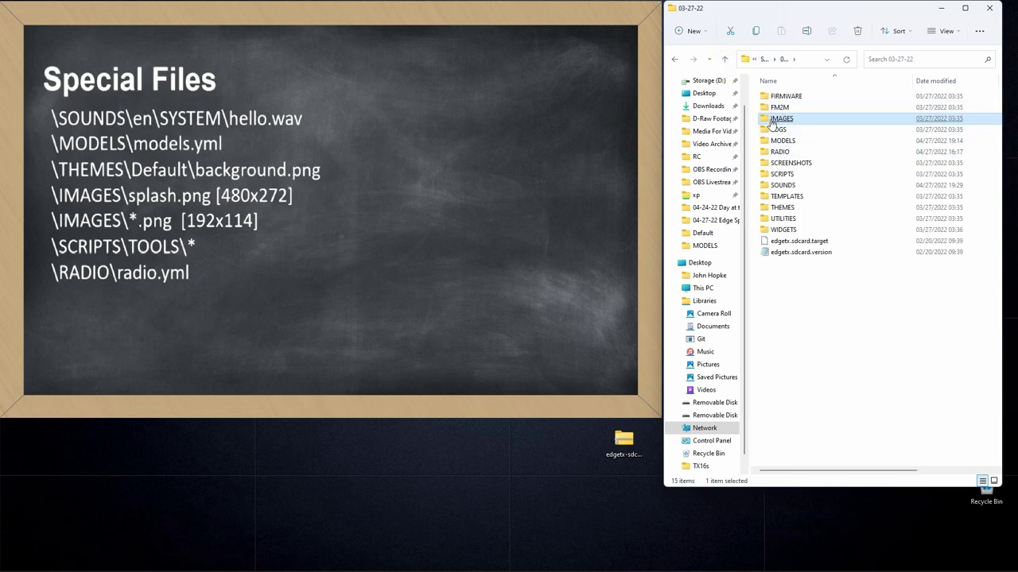
{"action": "double_click", "coordinate": [771, 121]}
{"action": "double_click", "coordinate": [775, 165]}
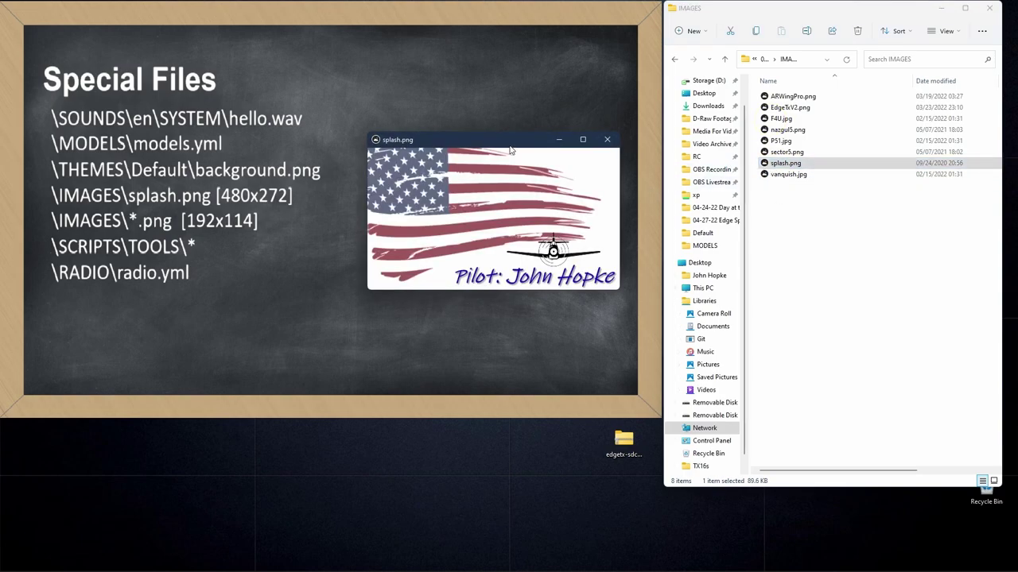
{"action": "left_click_drag", "start_coordinate": [510, 147], "coordinate": [512, 141]}
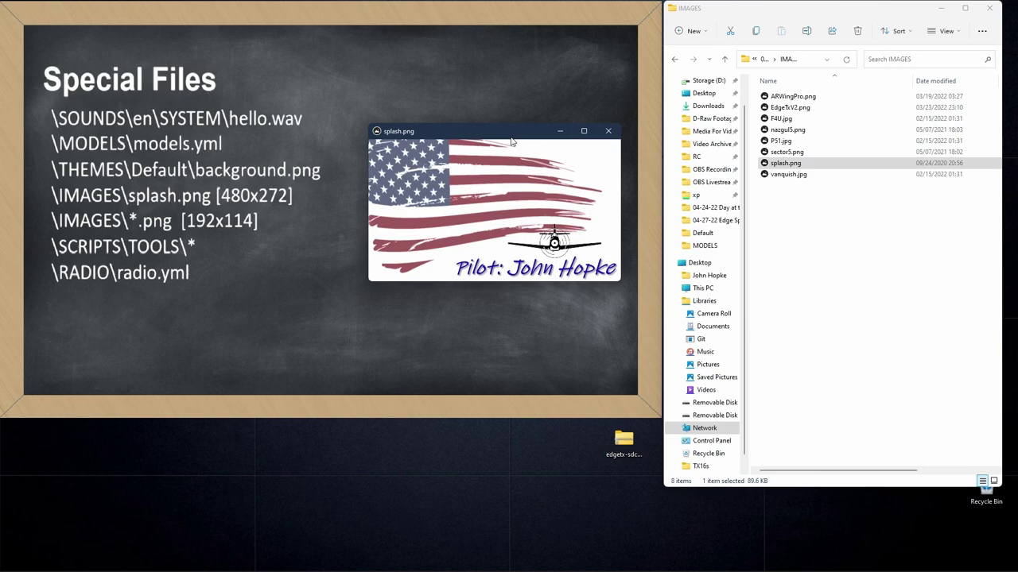
{"action": "left_click", "coordinate": [608, 131]}
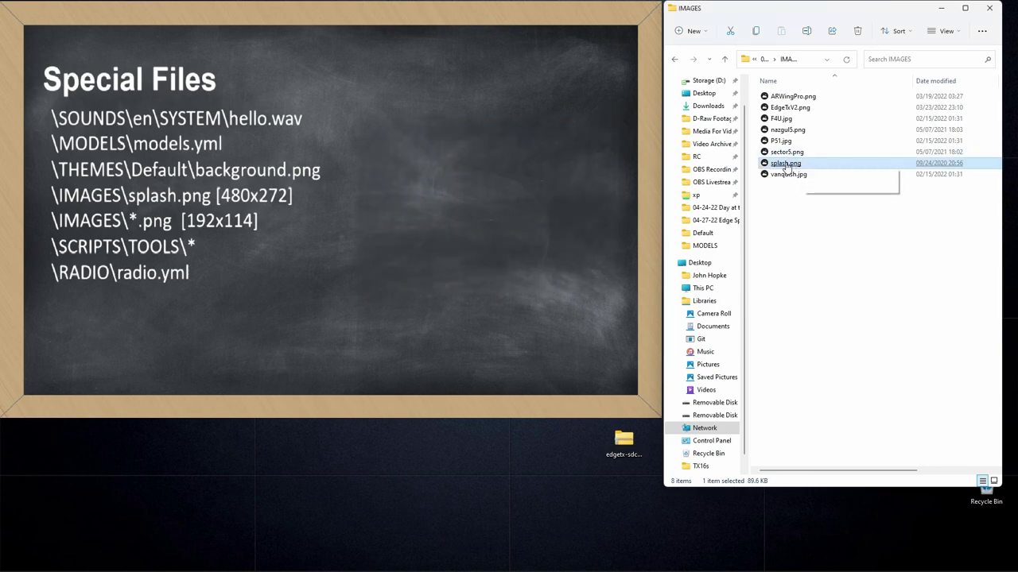
Check splash.png's Details properties show 480 x 272, then cancel.
{"action": "right_click", "coordinate": [788, 165]}
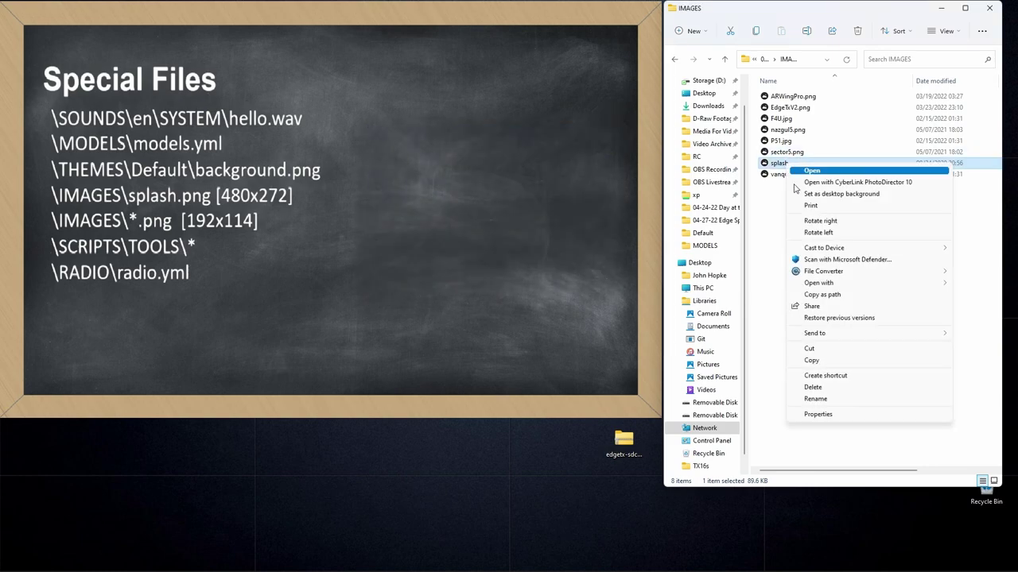
{"action": "left_click", "coordinate": [823, 414]}
{"action": "left_click", "coordinate": [864, 188]}
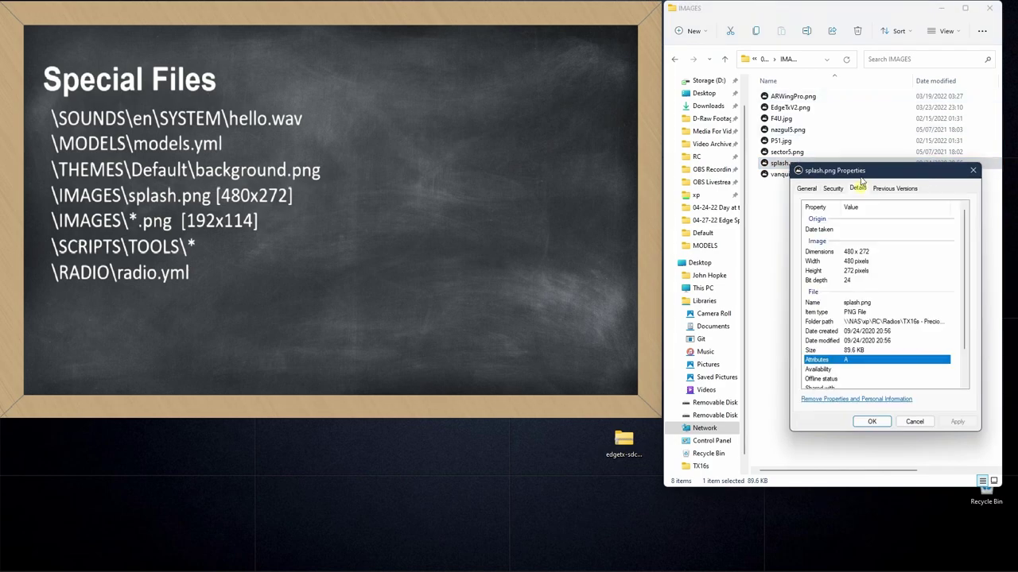
{"action": "left_click_drag", "start_coordinate": [859, 168], "coordinate": [472, 68]}
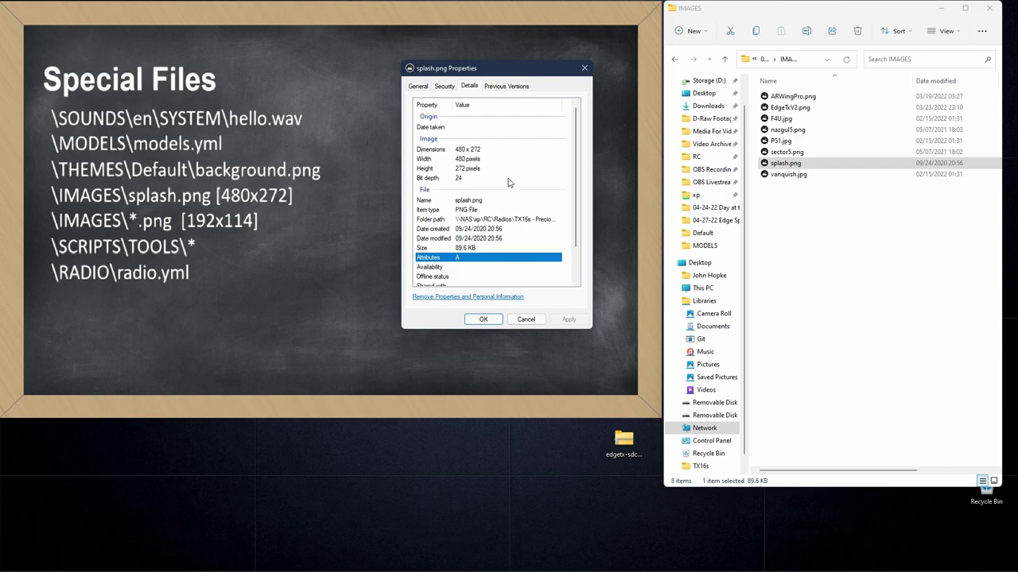
{"action": "left_click", "coordinate": [517, 321]}
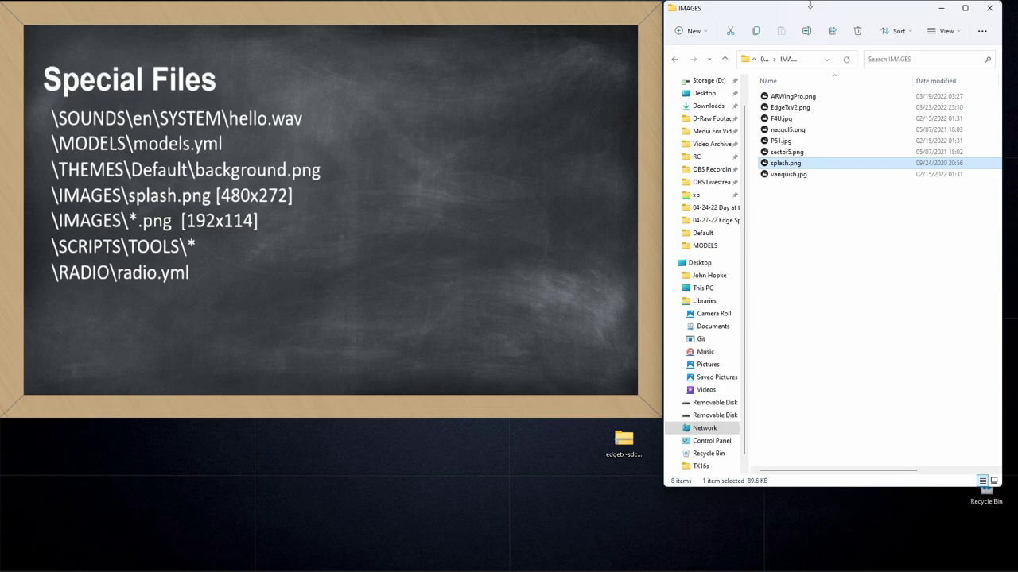
Preview the P51.jpg and vanquish.jpg model images.
{"action": "left_click", "coordinate": [773, 99]}
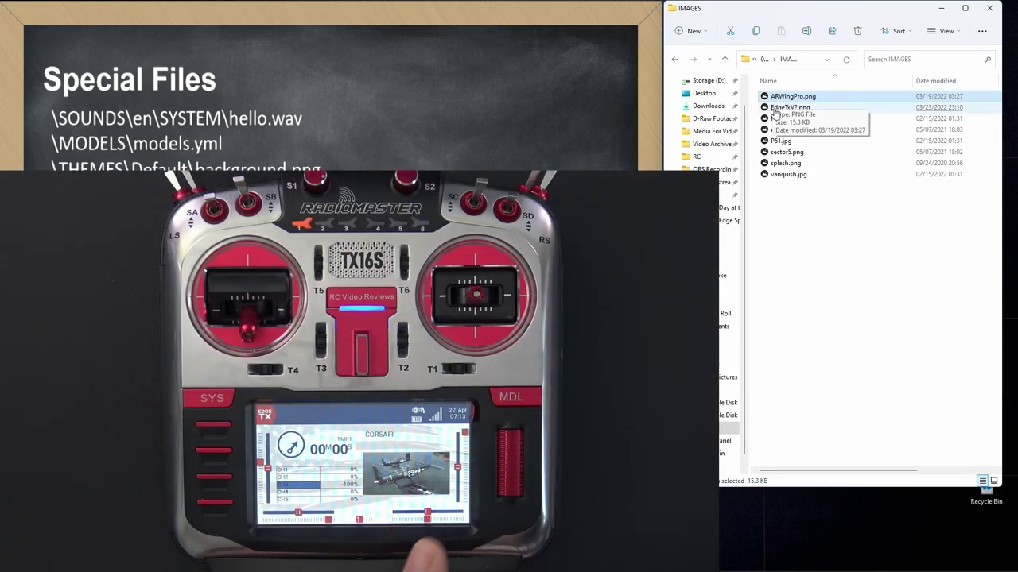
{"action": "left_click", "coordinate": [781, 143]}
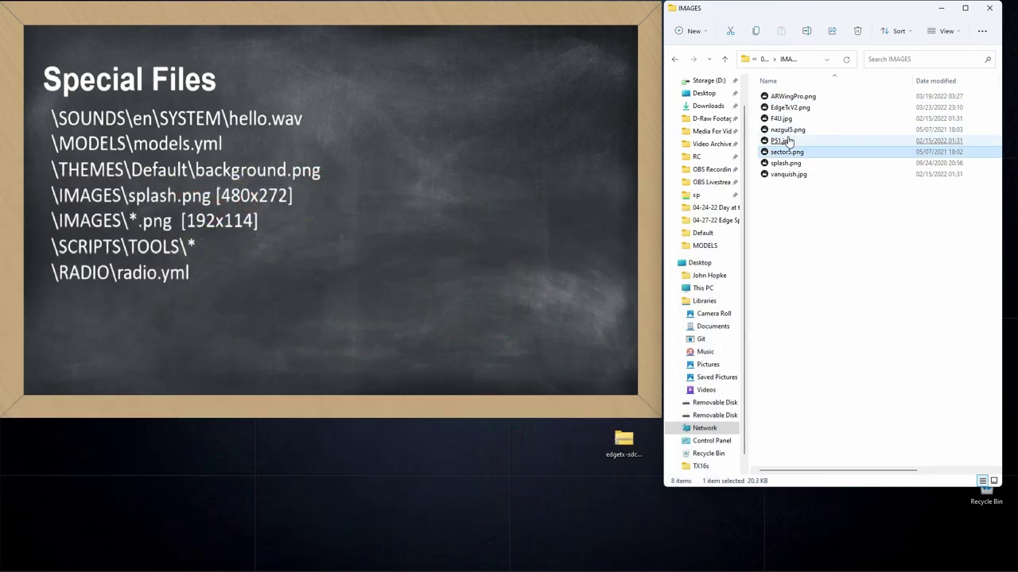
{"action": "double_click", "coordinate": [780, 140]}
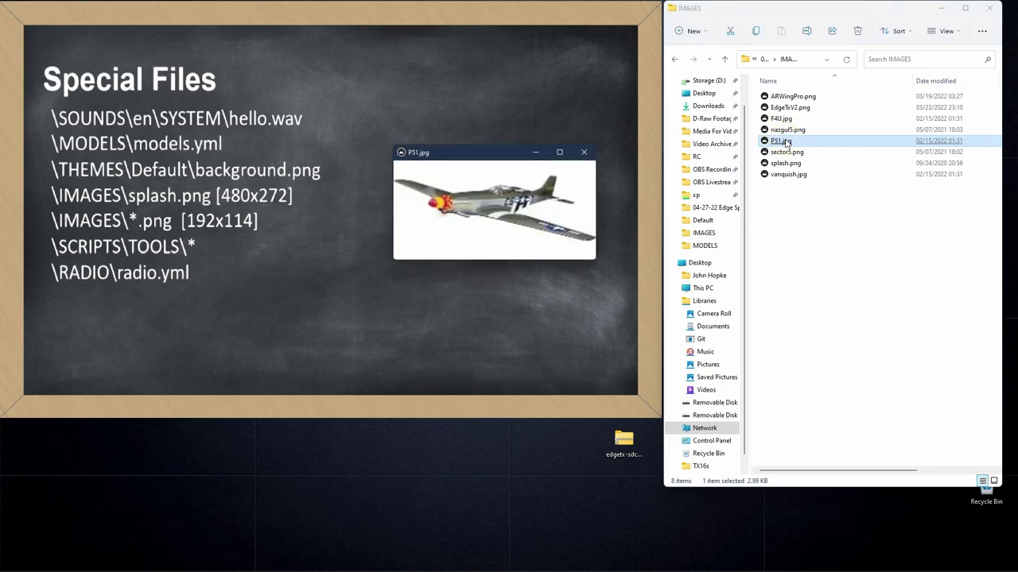
{"action": "left_click", "coordinate": [583, 152]}
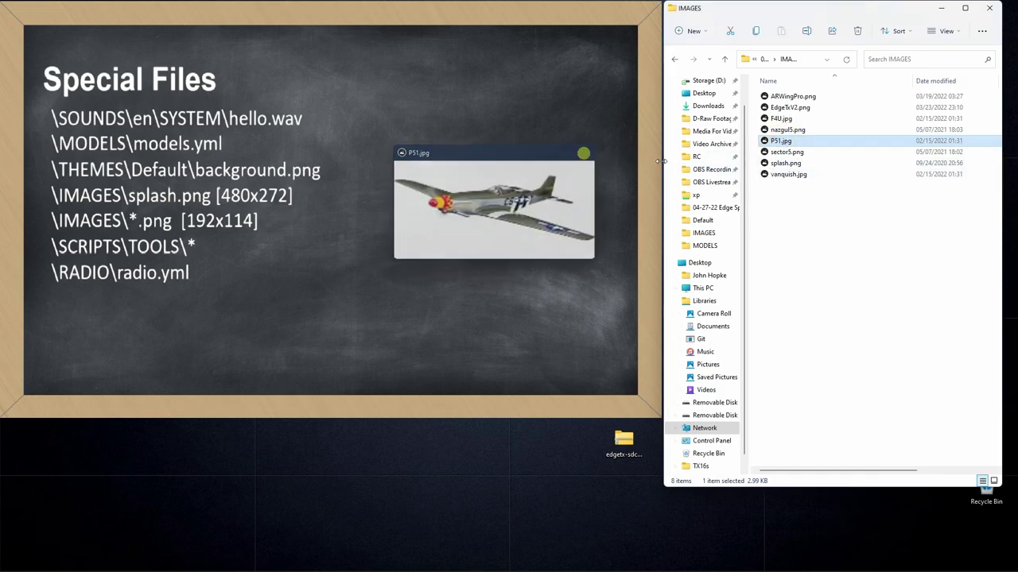
{"action": "double_click", "coordinate": [781, 175]}
{"action": "left_click", "coordinate": [588, 149]}
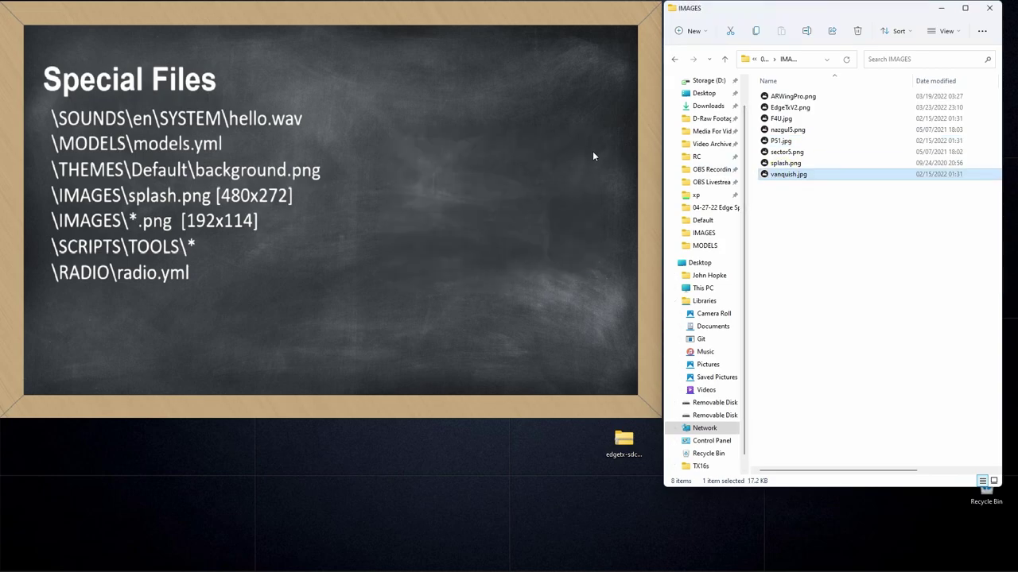
Confirm vanquish.jpg measures 192 x 114 in its Details properties, then return to 03-27-22.
{"action": "right_click", "coordinate": [803, 179]}
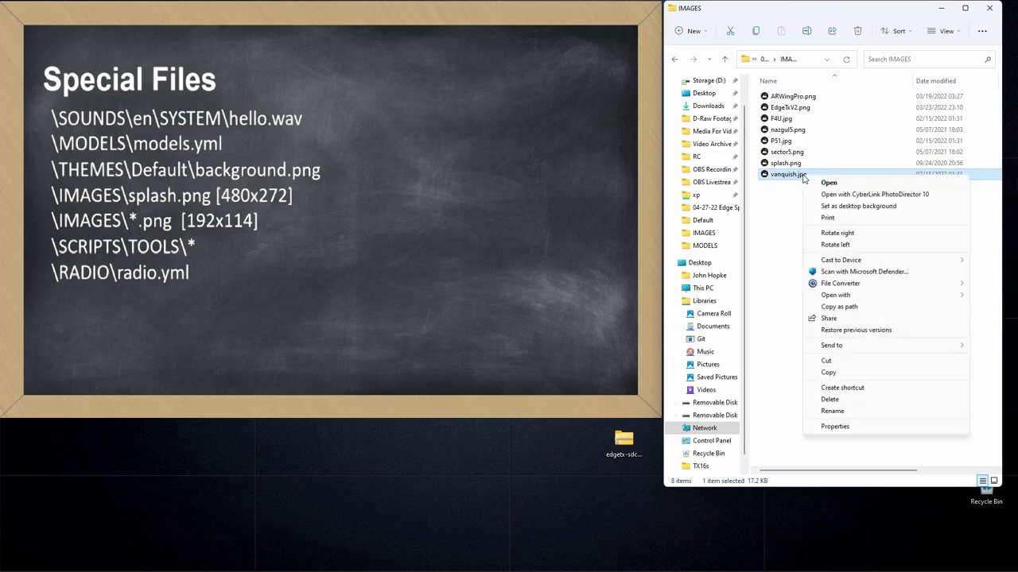
{"action": "left_click", "coordinate": [836, 427]}
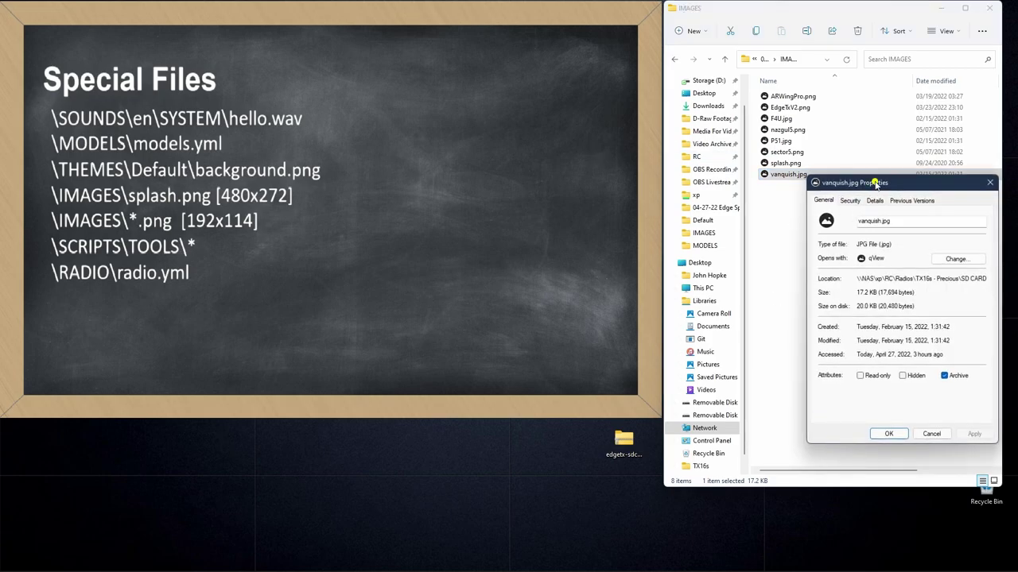
{"action": "left_click_drag", "start_coordinate": [875, 186], "coordinate": [459, 87]}
{"action": "left_click", "coordinate": [455, 97]}
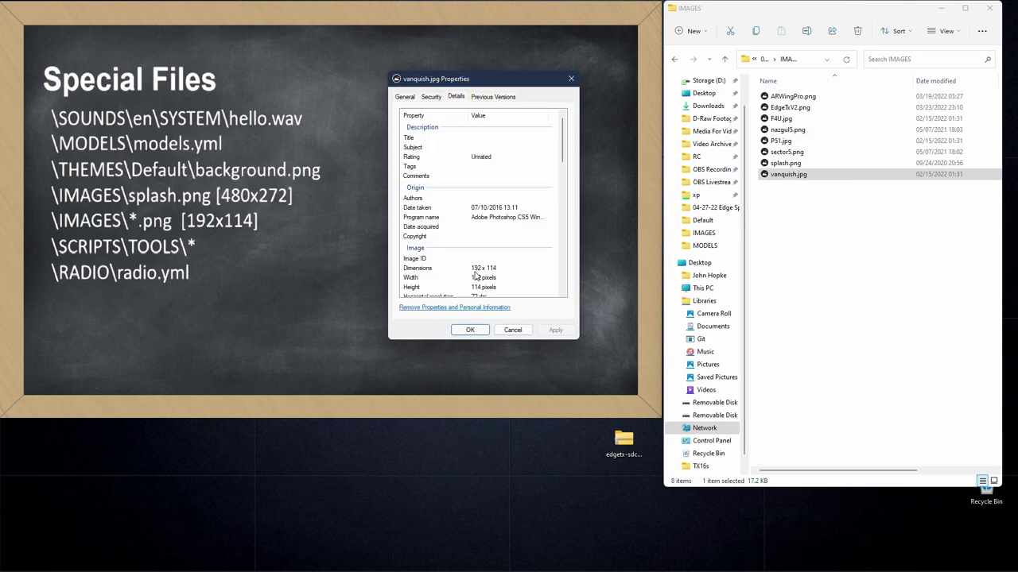
{"action": "left_click", "coordinate": [513, 330]}
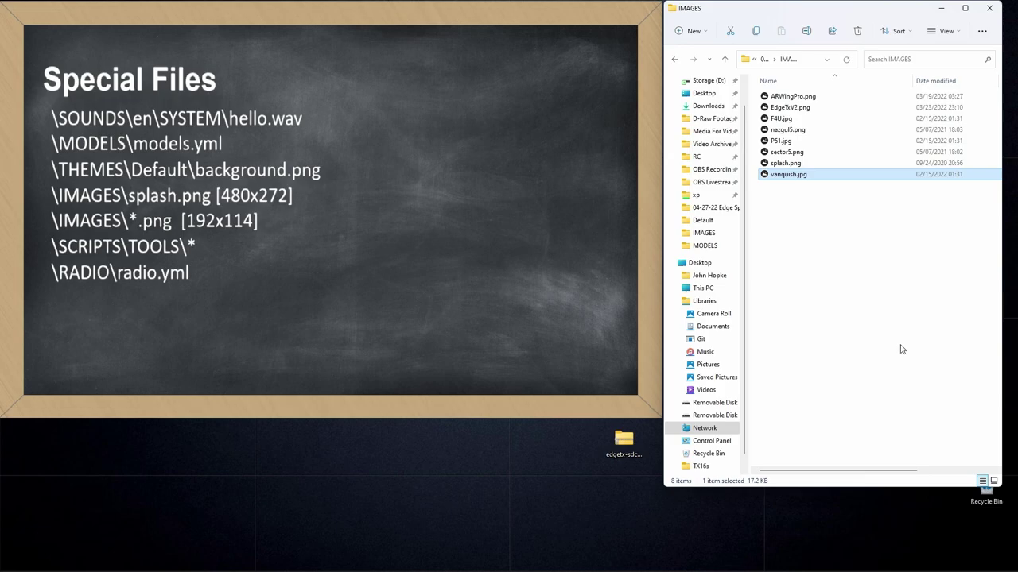
{"action": "left_click", "coordinate": [724, 59]}
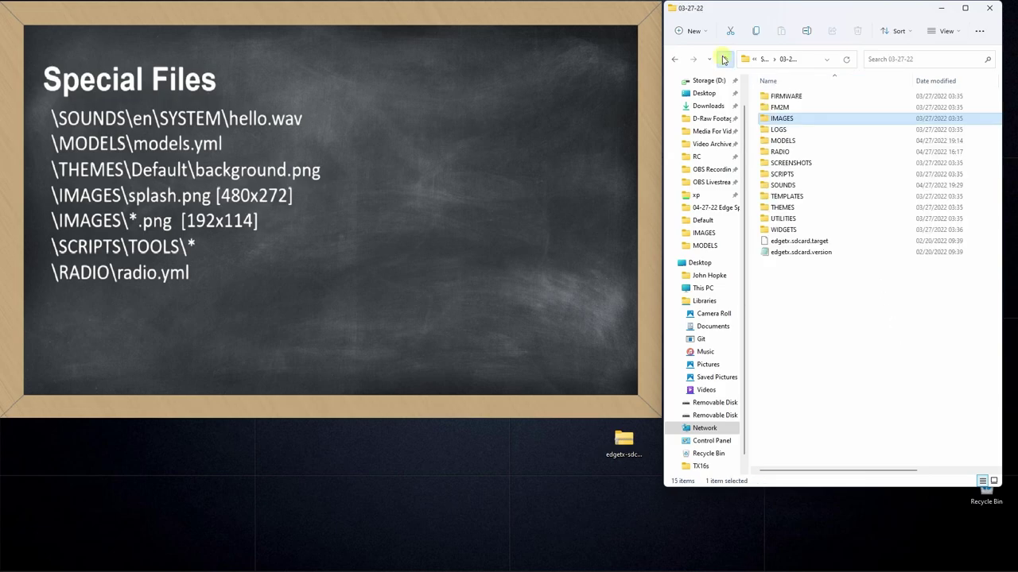
Open the SCRIPTS\TOOLS folder of the 03-27-22 backup.
{"action": "left_click", "coordinate": [822, 221]}
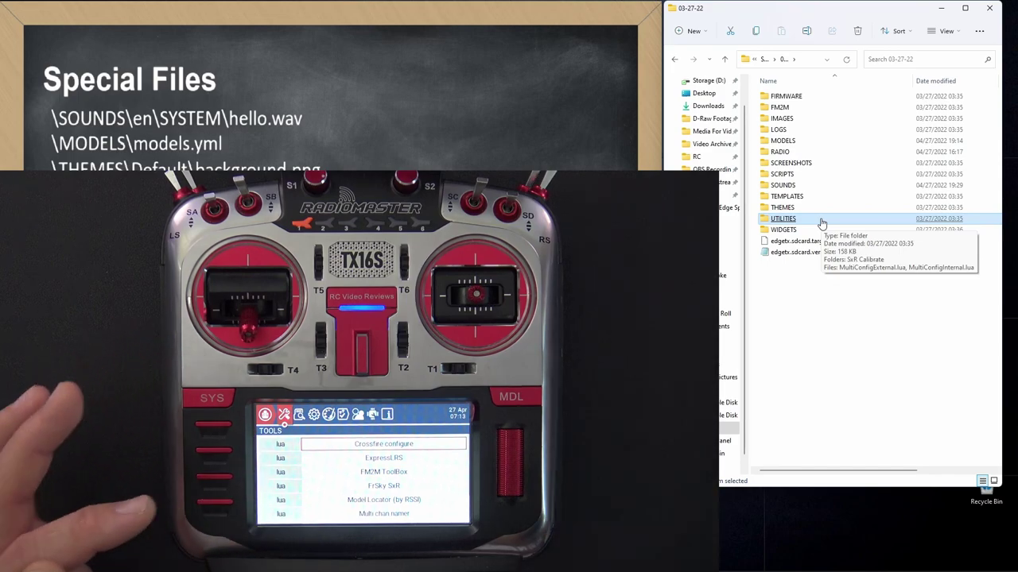
{"action": "double_click", "coordinate": [765, 174]}
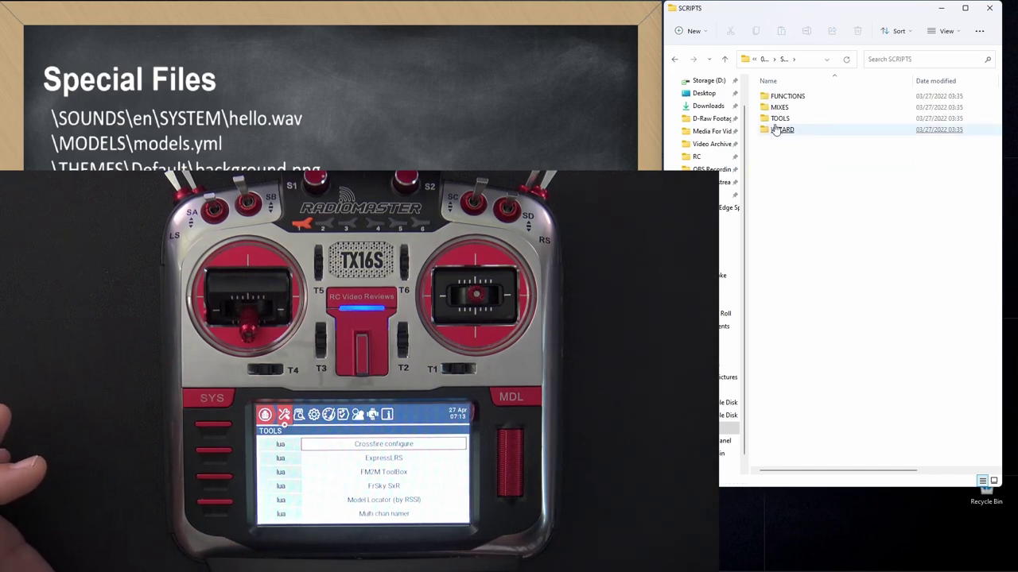
{"action": "double_click", "coordinate": [783, 119]}
Inspect the Model Locator, crossfire, elrsV2 and FM2MToolBox scripts, then return to 03-27-22 and select RADIO.
{"action": "left_click", "coordinate": [835, 199]}
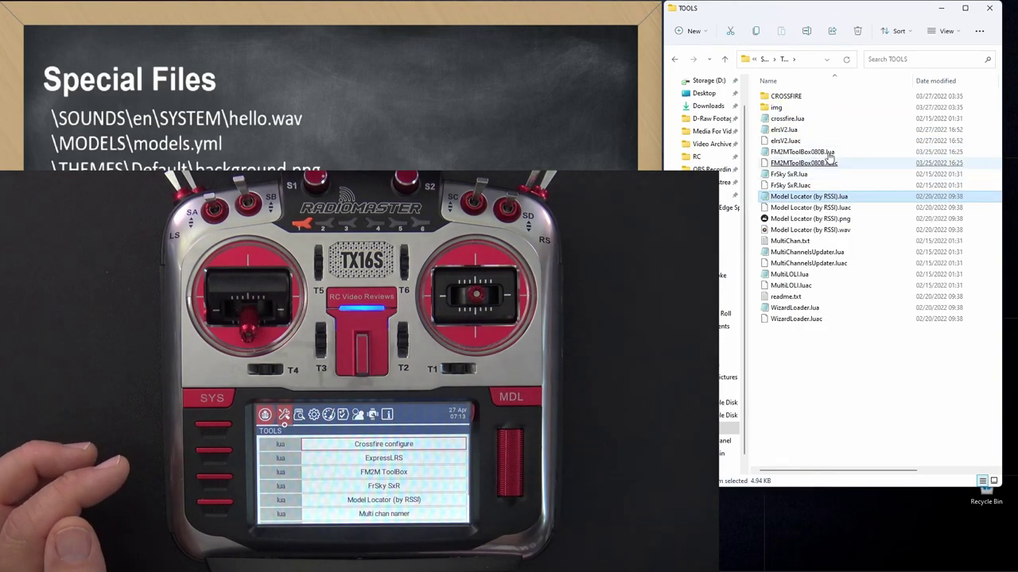
{"action": "left_click", "coordinate": [799, 120]}
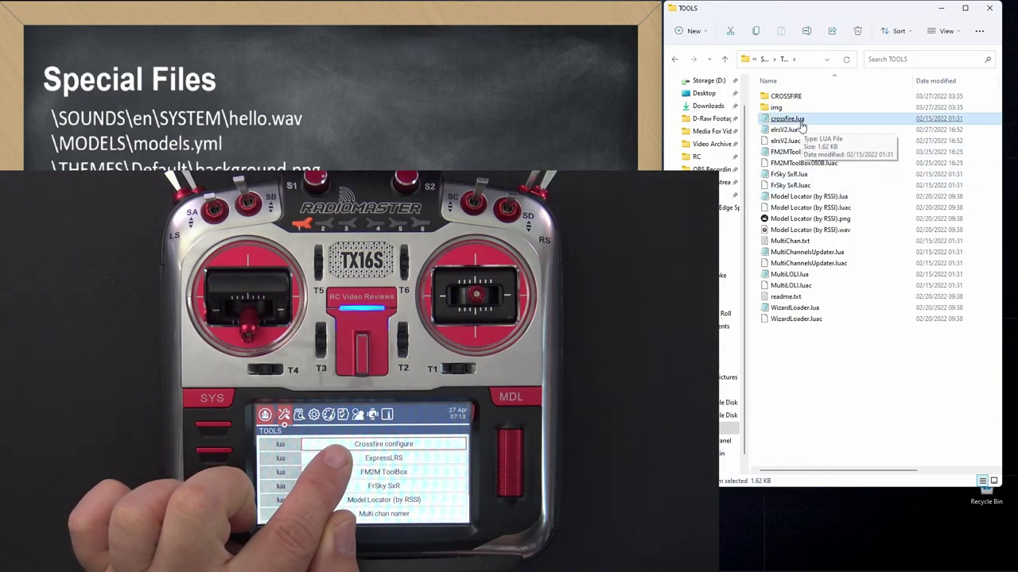
{"action": "left_click", "coordinate": [785, 141]}
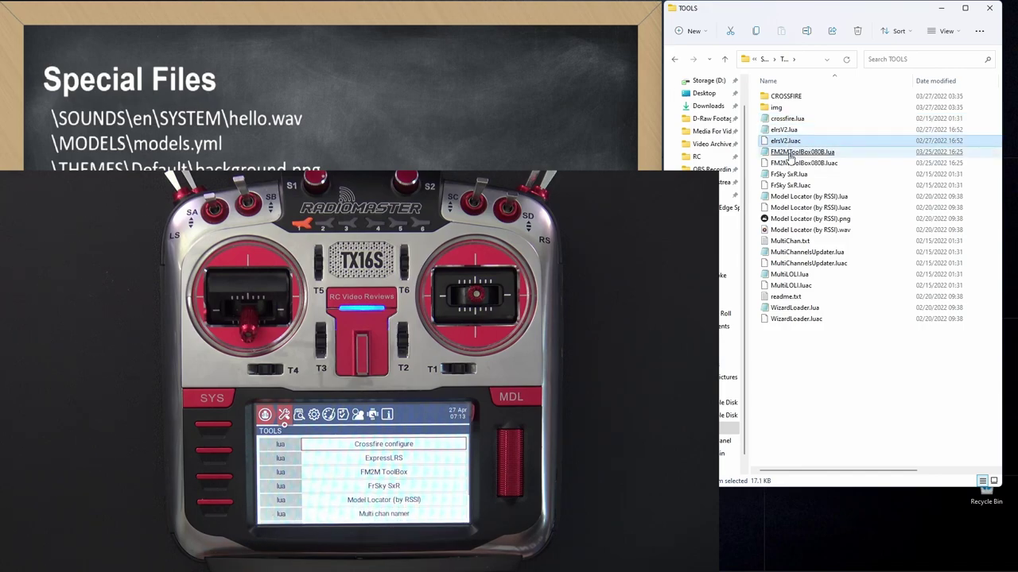
{"action": "left_click", "coordinate": [790, 154]}
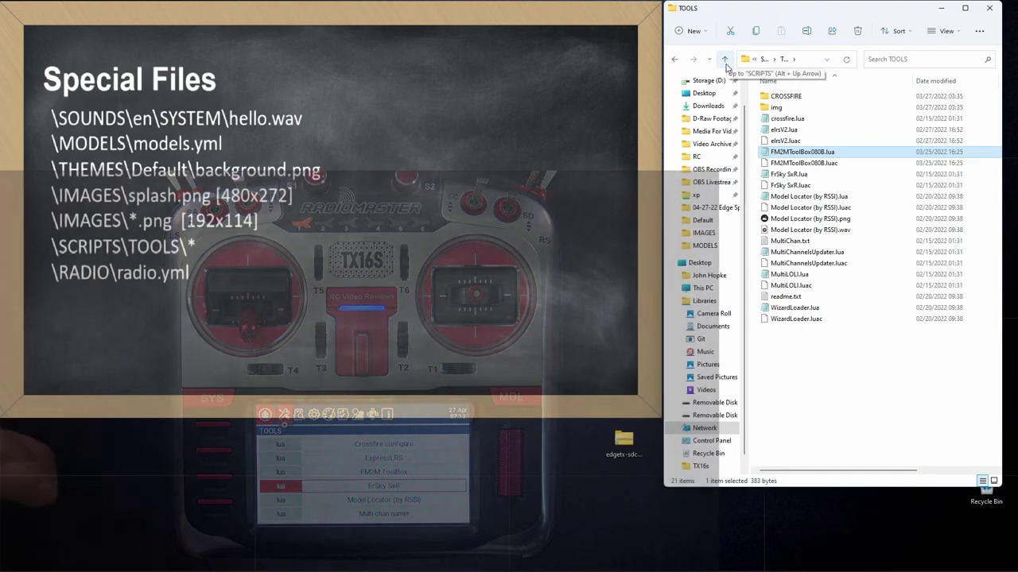
{"action": "double_click", "coordinate": [725, 60]}
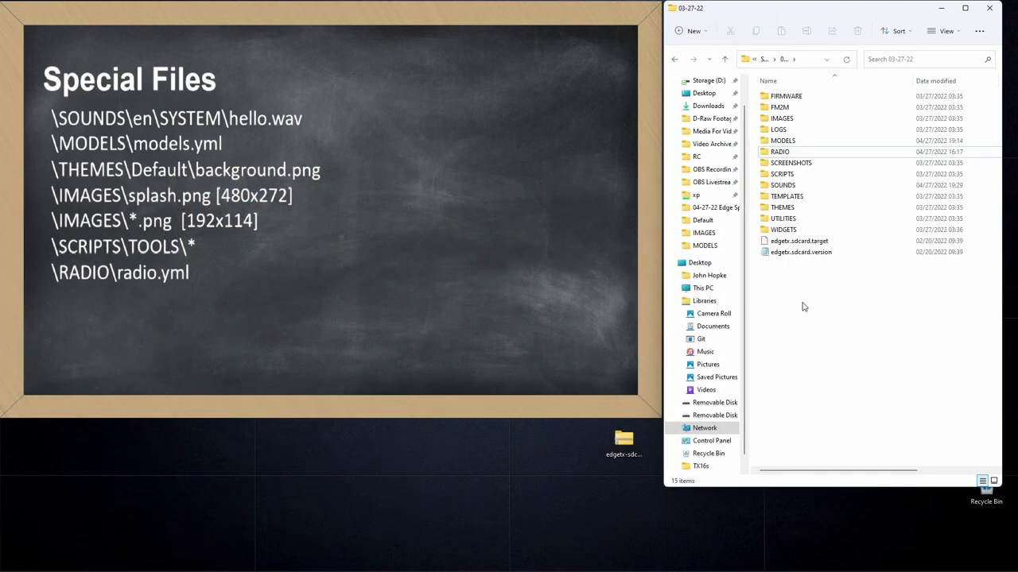
{"action": "left_click", "coordinate": [777, 154]}
Open radio.yml from the RADIO folder in Visual Studio Code.
{"action": "double_click", "coordinate": [777, 154]}
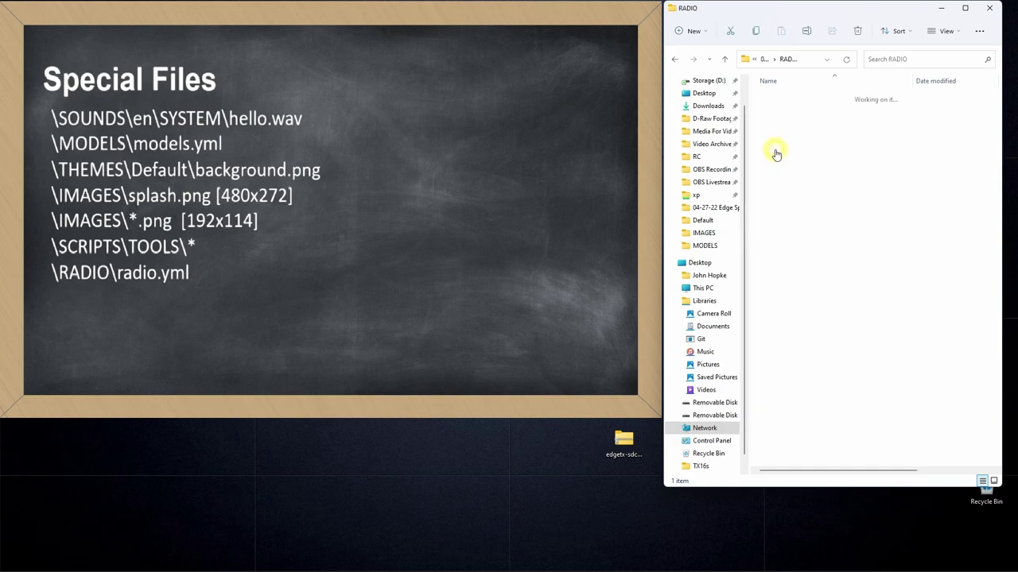
{"action": "double_click", "coordinate": [784, 96]}
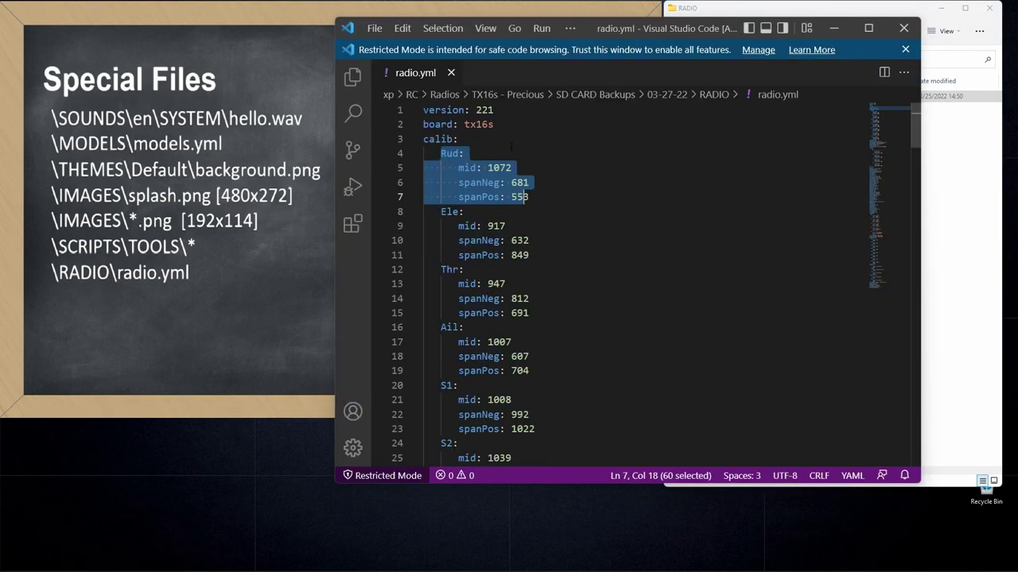
{"action": "left_click", "coordinate": [500, 142]}
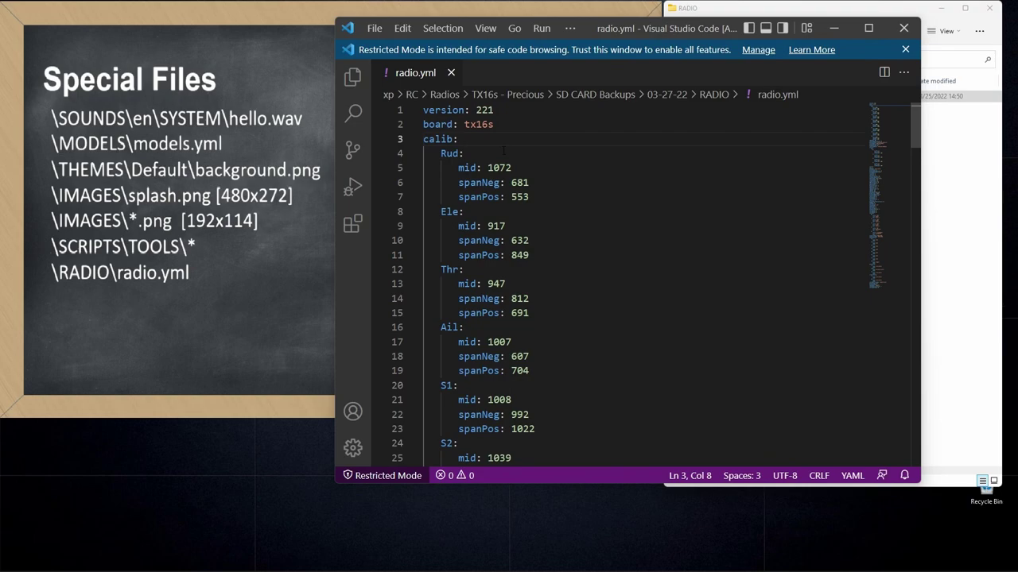
Read radio.yml down to line 176, then close Visual Studio Code.
{"action": "scroll", "coordinate": [655, 284], "scroll_direction": "down", "scroll_amount": 11}
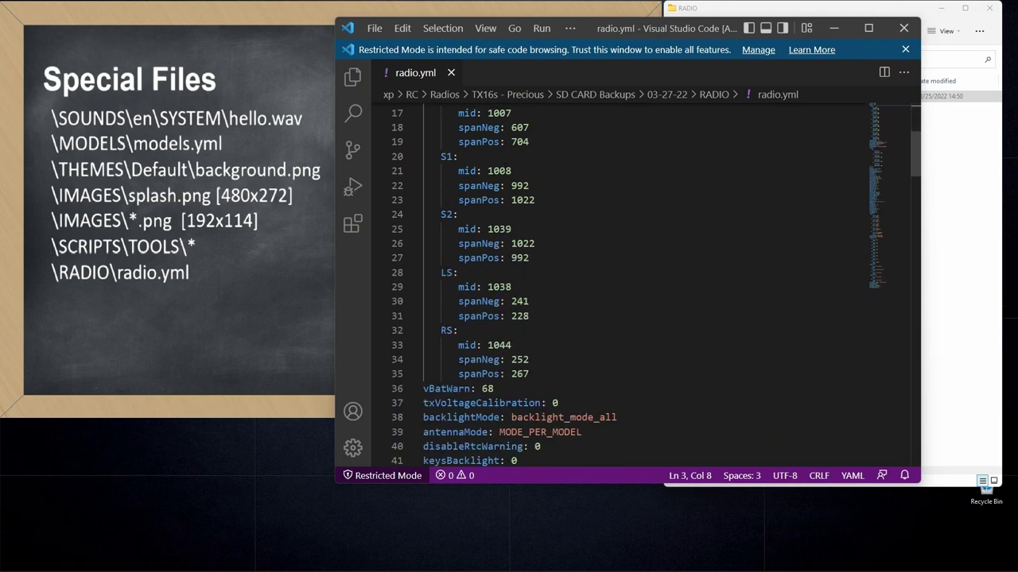
{"action": "scroll", "coordinate": [504, 162], "scroll_direction": "down", "scroll_amount": 4}
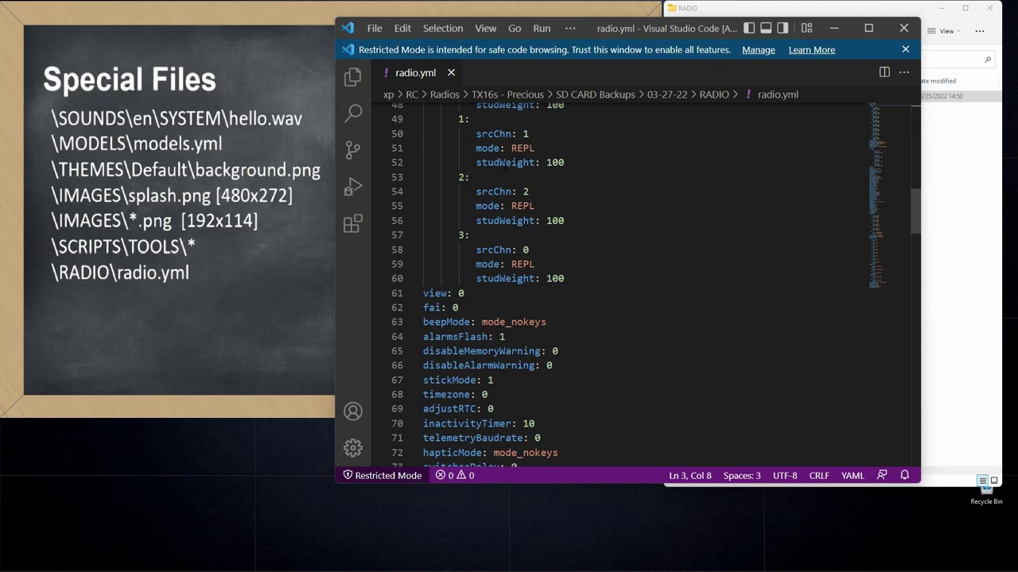
{"action": "scroll", "coordinate": [504, 163], "scroll_direction": "down", "scroll_amount": 5}
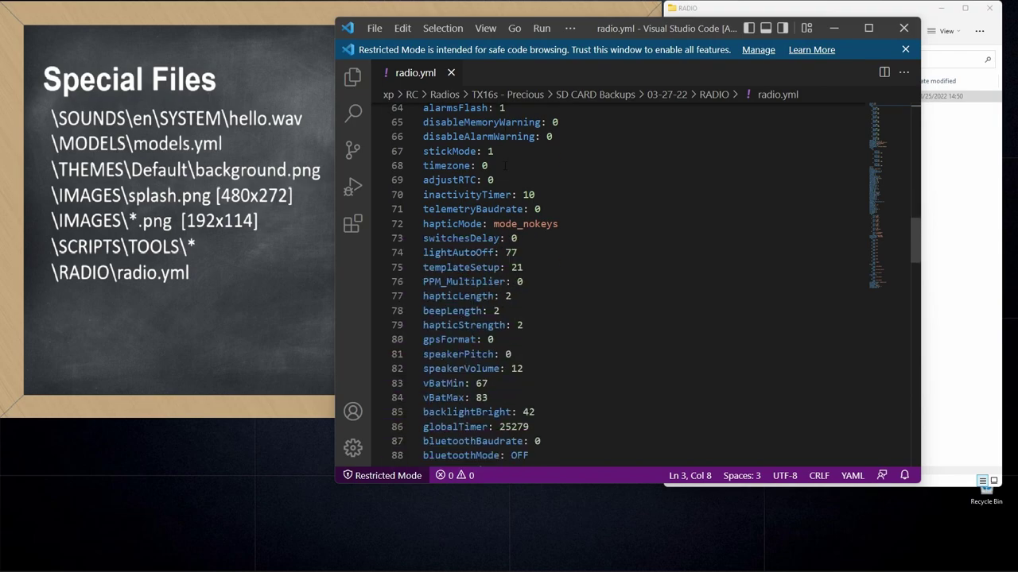
{"action": "scroll", "coordinate": [504, 165], "scroll_direction": "down", "scroll_amount": 5}
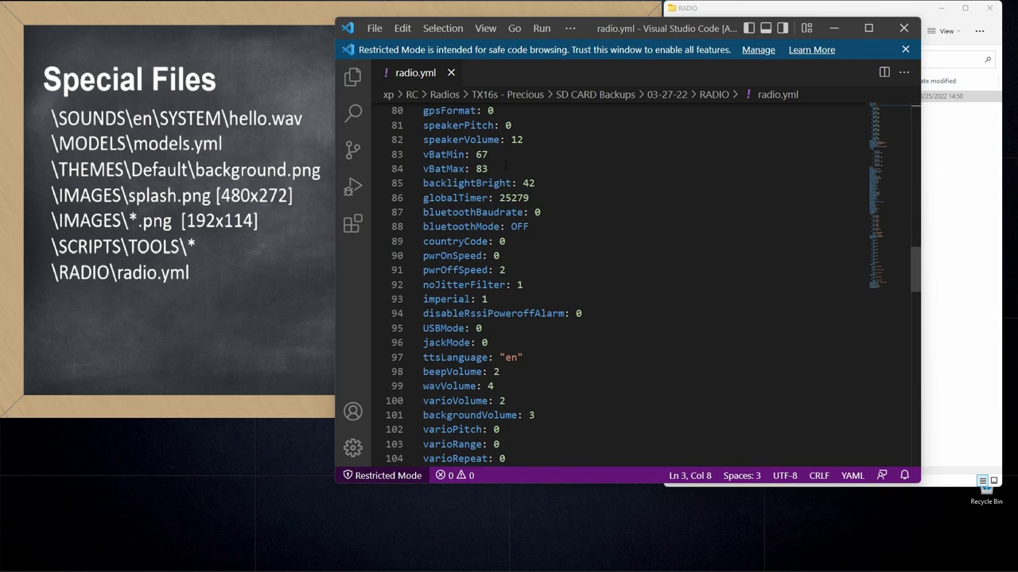
{"action": "scroll", "coordinate": [504, 165], "scroll_direction": "down", "scroll_amount": 5}
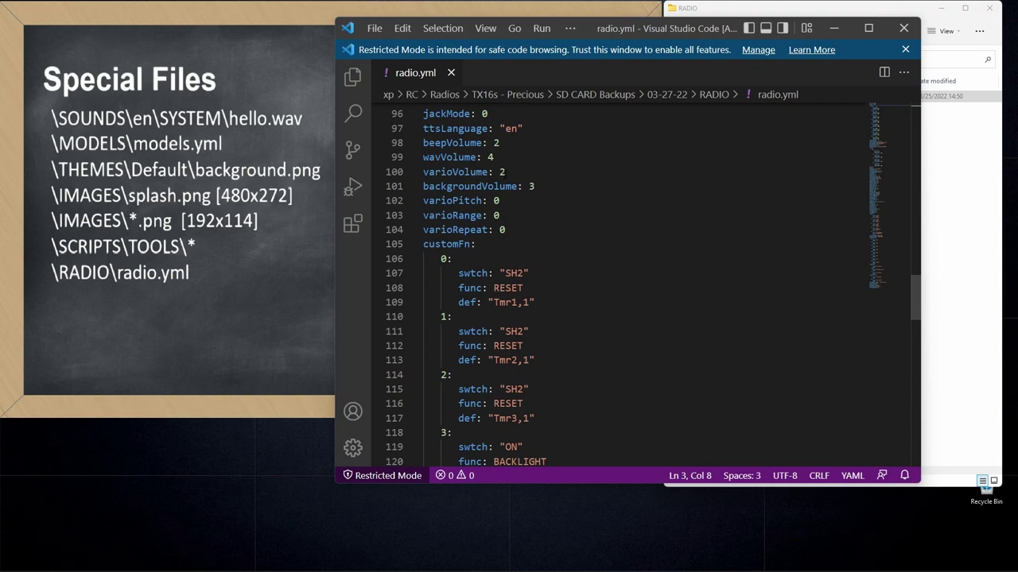
{"action": "scroll", "coordinate": [636, 286], "scroll_direction": "down", "scroll_amount": 5}
{"action": "scroll", "coordinate": [506, 176], "scroll_direction": "down", "scroll_amount": 5}
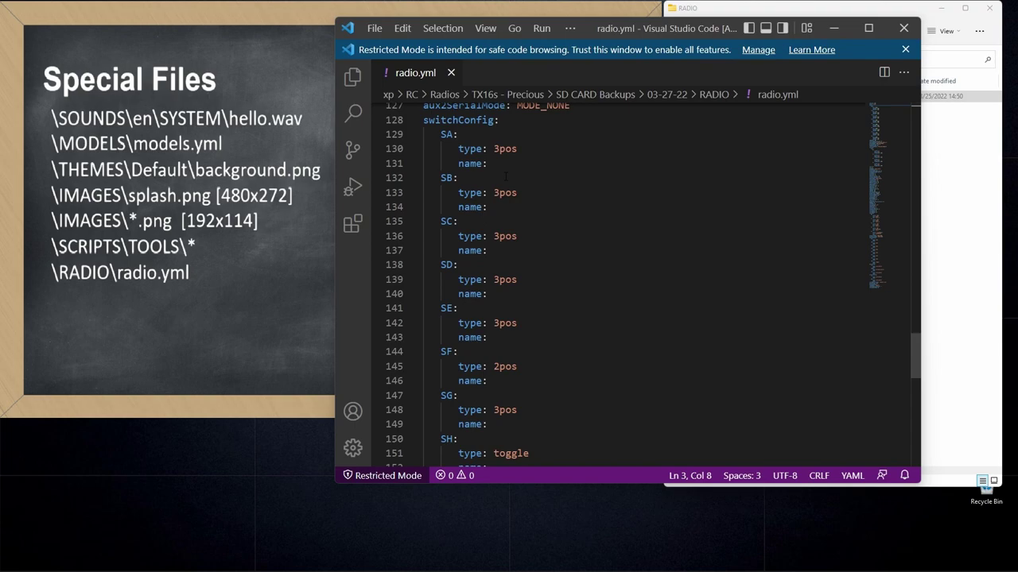
{"action": "scroll", "coordinate": [506, 176], "scroll_direction": "down", "scroll_amount": 11}
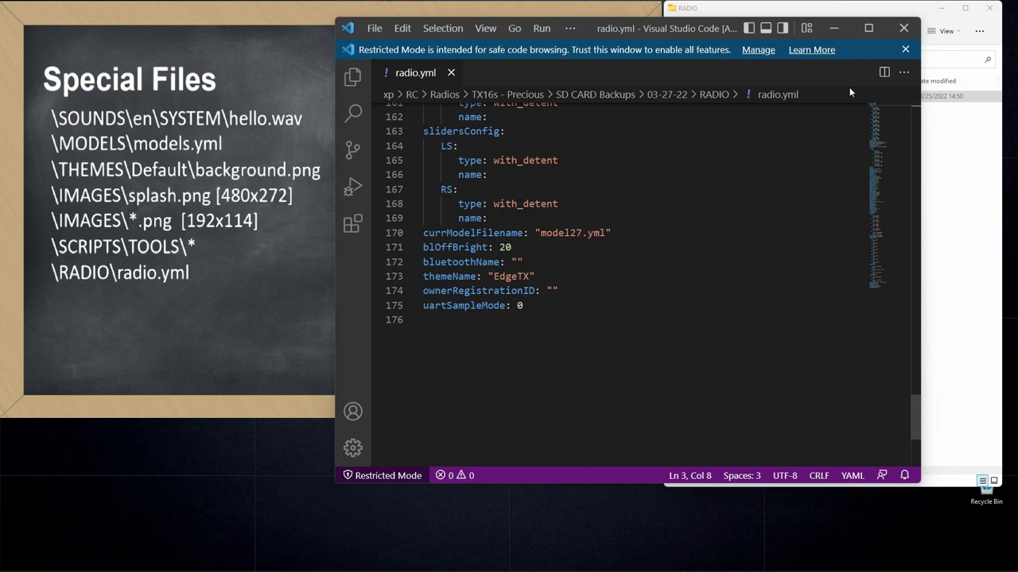
{"action": "left_click", "coordinate": [903, 27]}
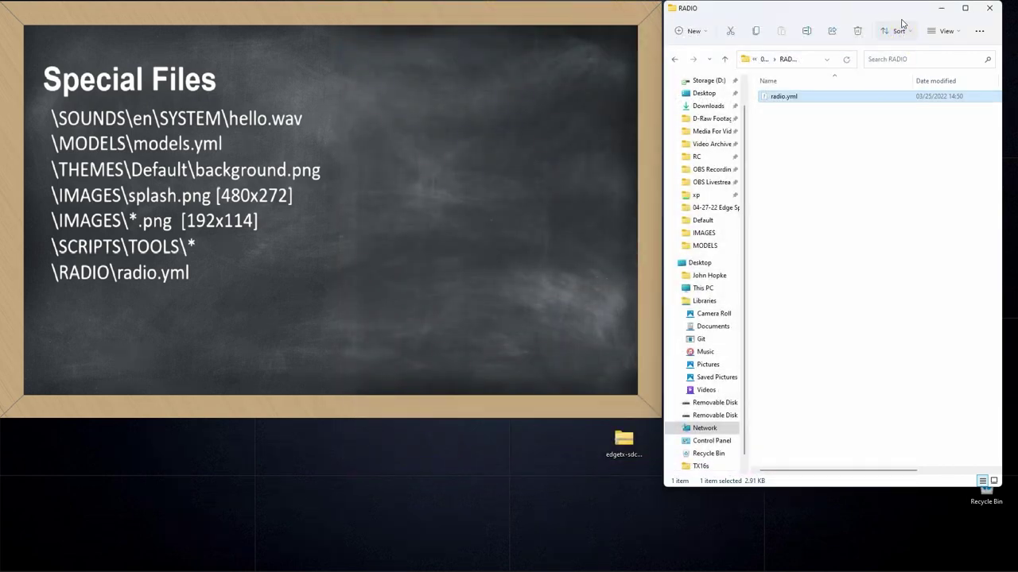